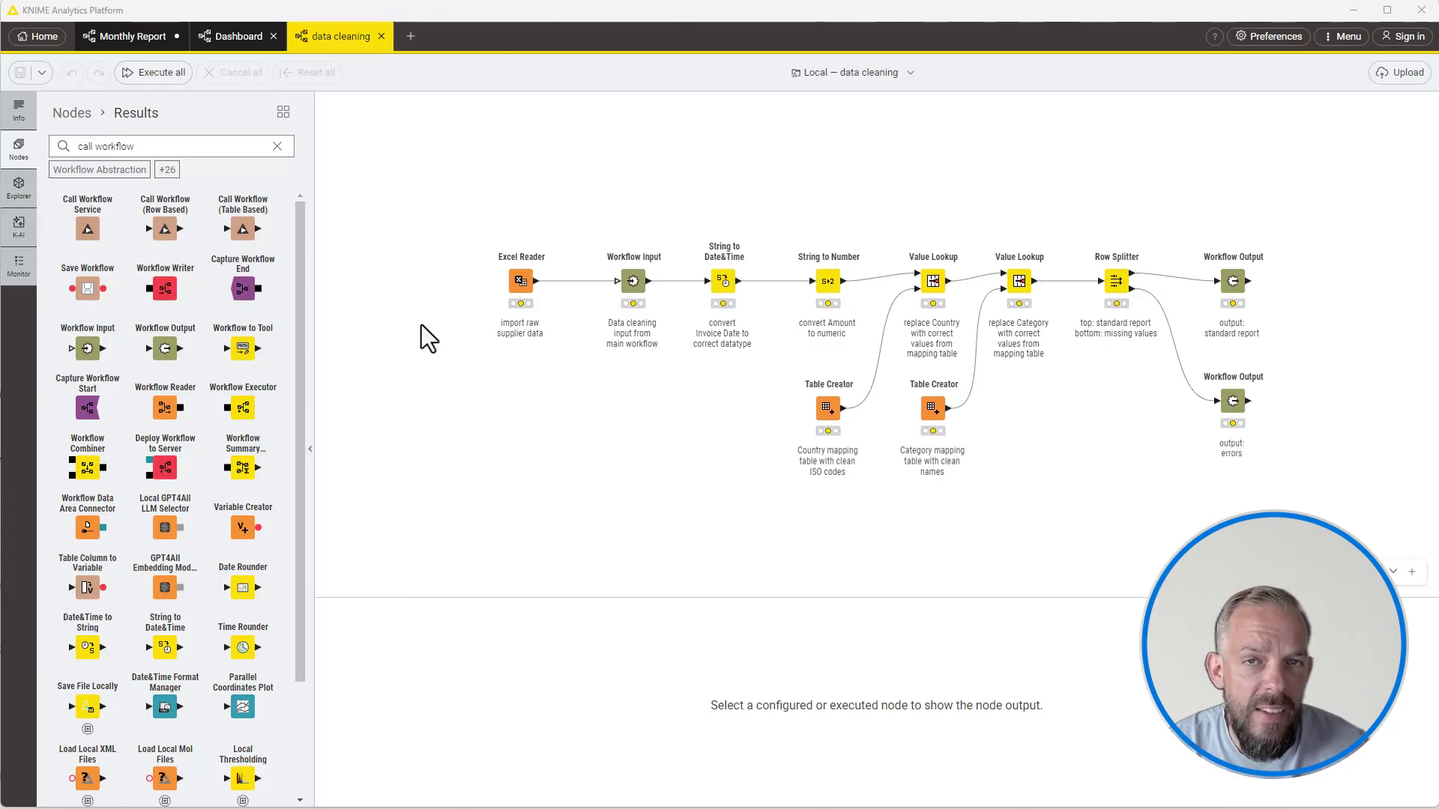
Step: Open the configuration of the Excel Reader node that imports the raw supplier data
{"action": "left_click", "coordinate": [509, 291]}
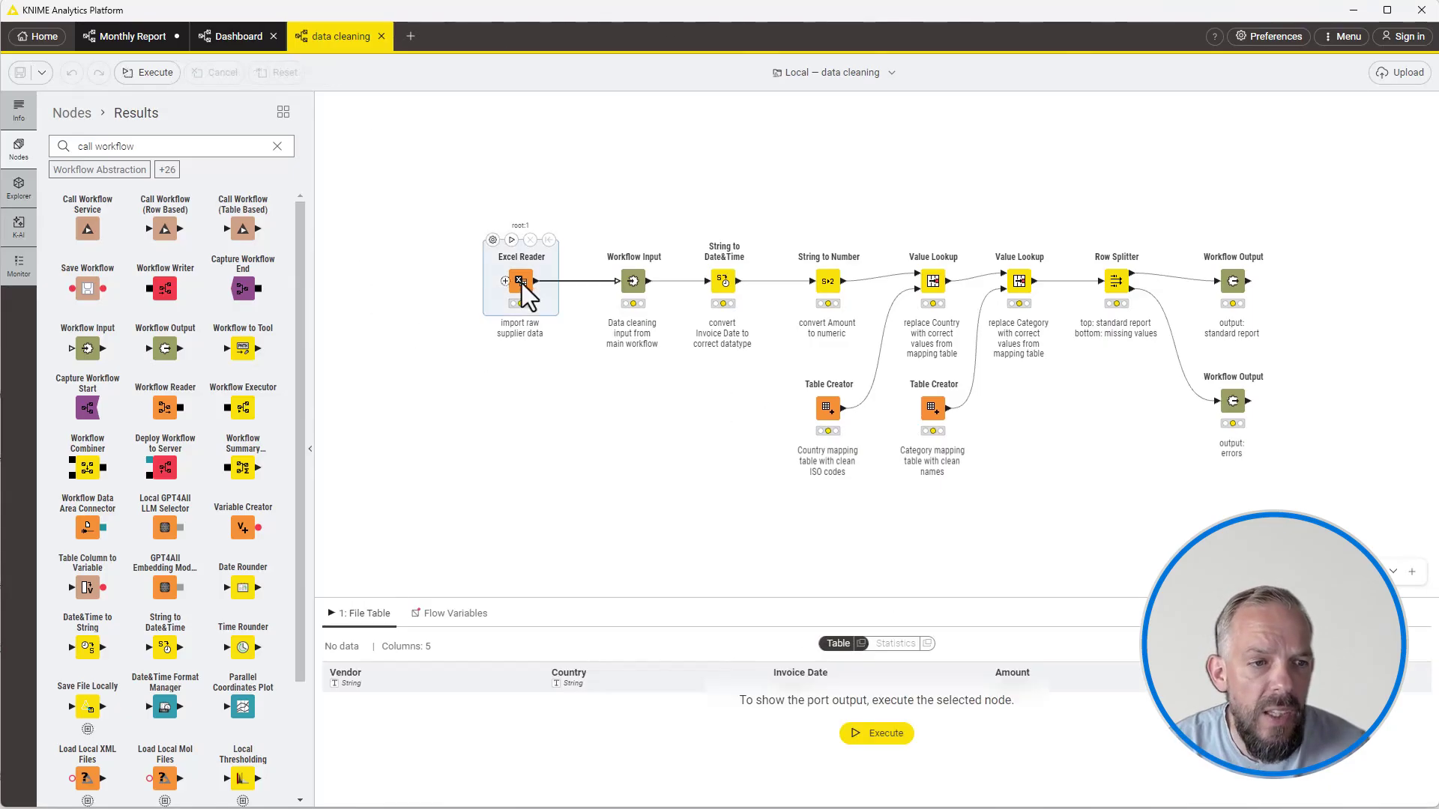
{"action": "left_click", "coordinate": [492, 240]}
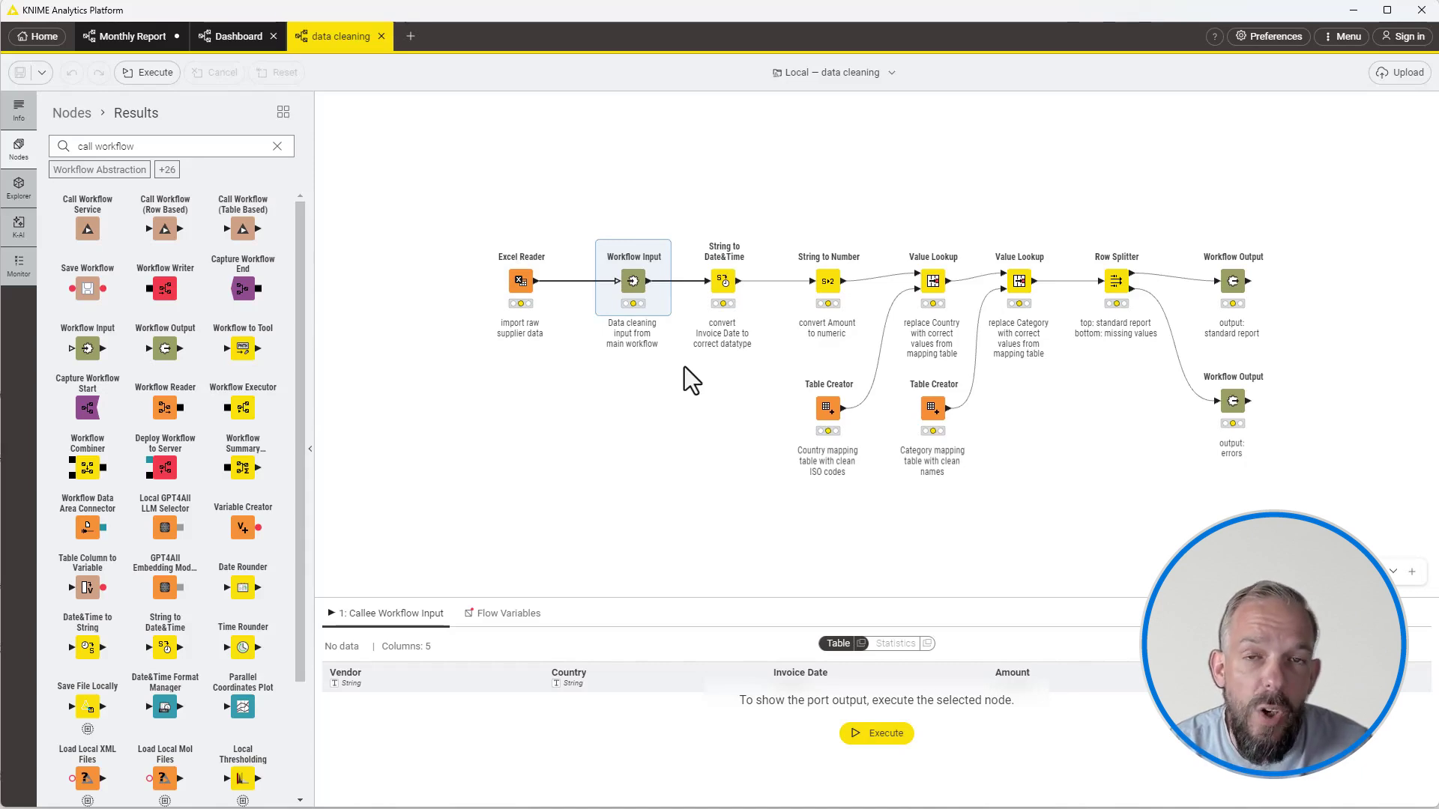
Step: Check the String to Date&Time settings for the Invoice Date column and execute that node
{"action": "double_click", "coordinate": [717, 285]}
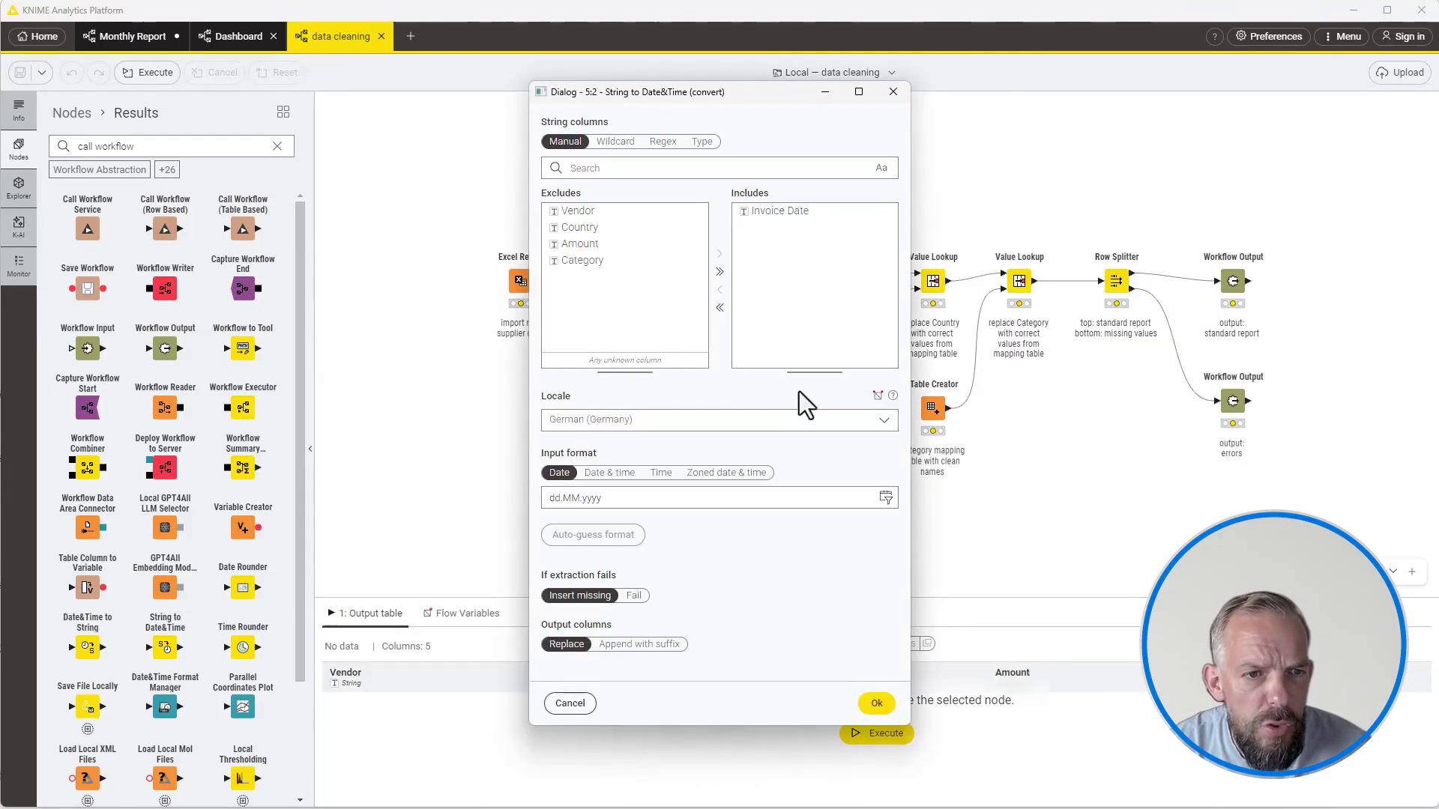
{"action": "left_click", "coordinate": [892, 91]}
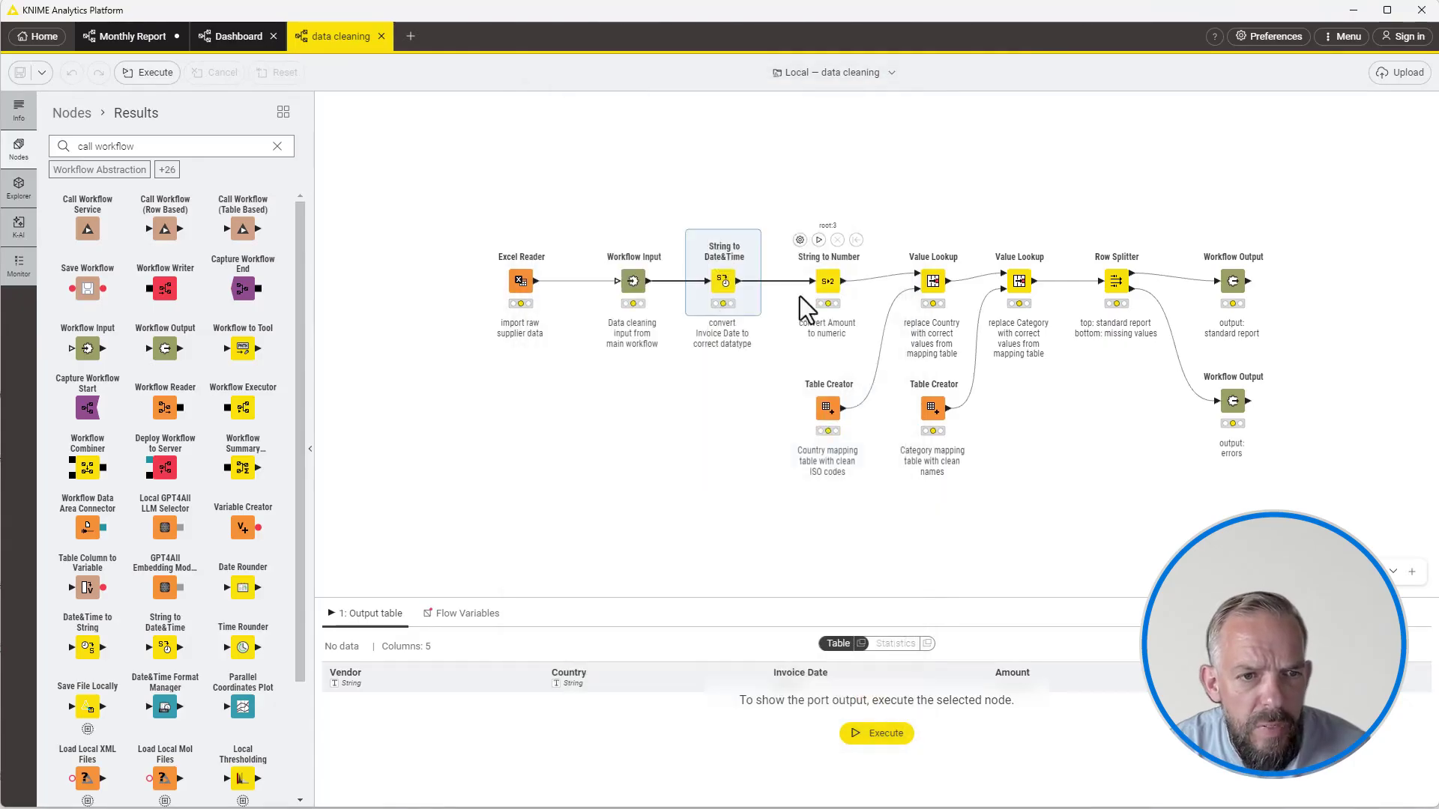
{"action": "left_click", "coordinate": [716, 229]}
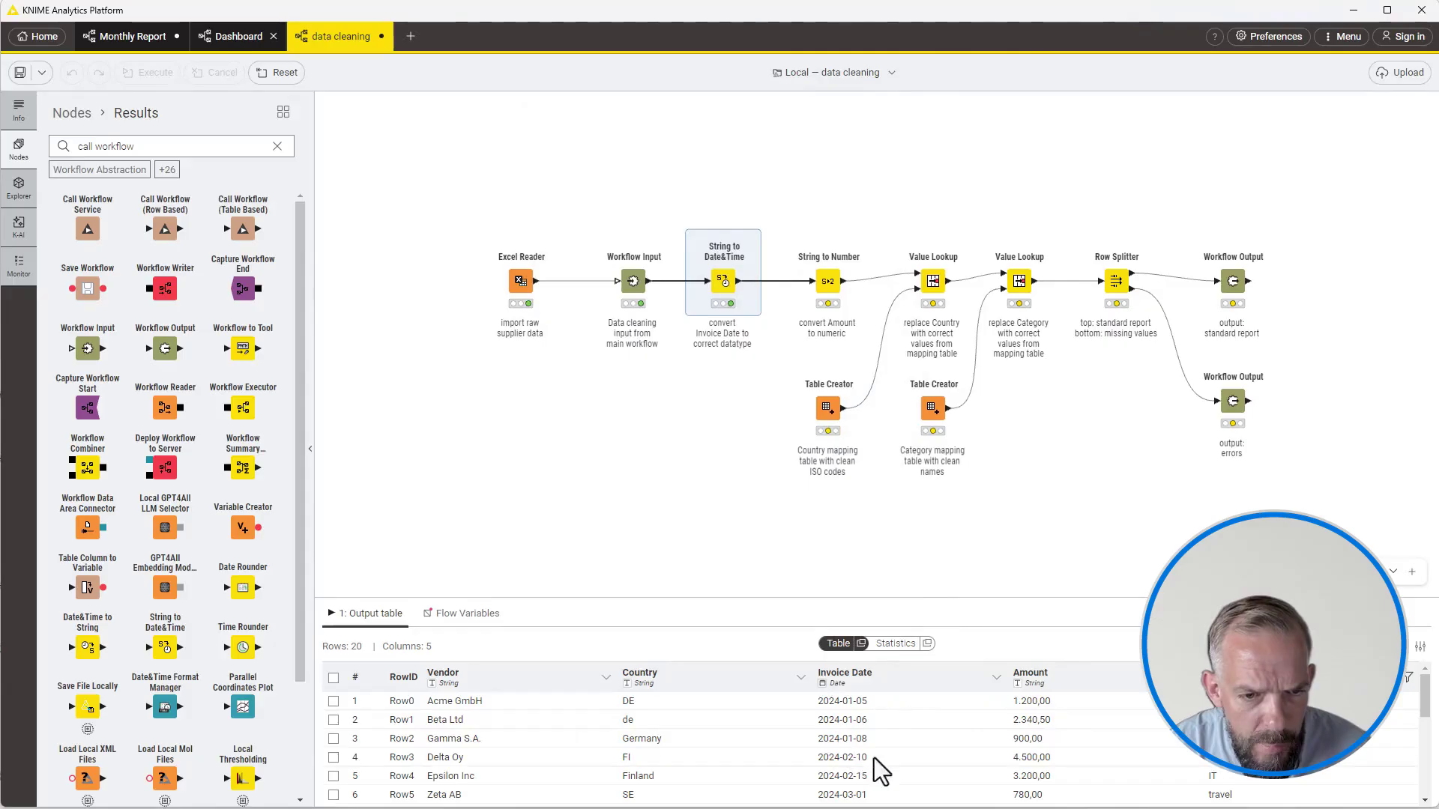
Step: Review the String to Number parsing options for the Amount column, accept them and execute the node
{"action": "left_click", "coordinate": [825, 283]}
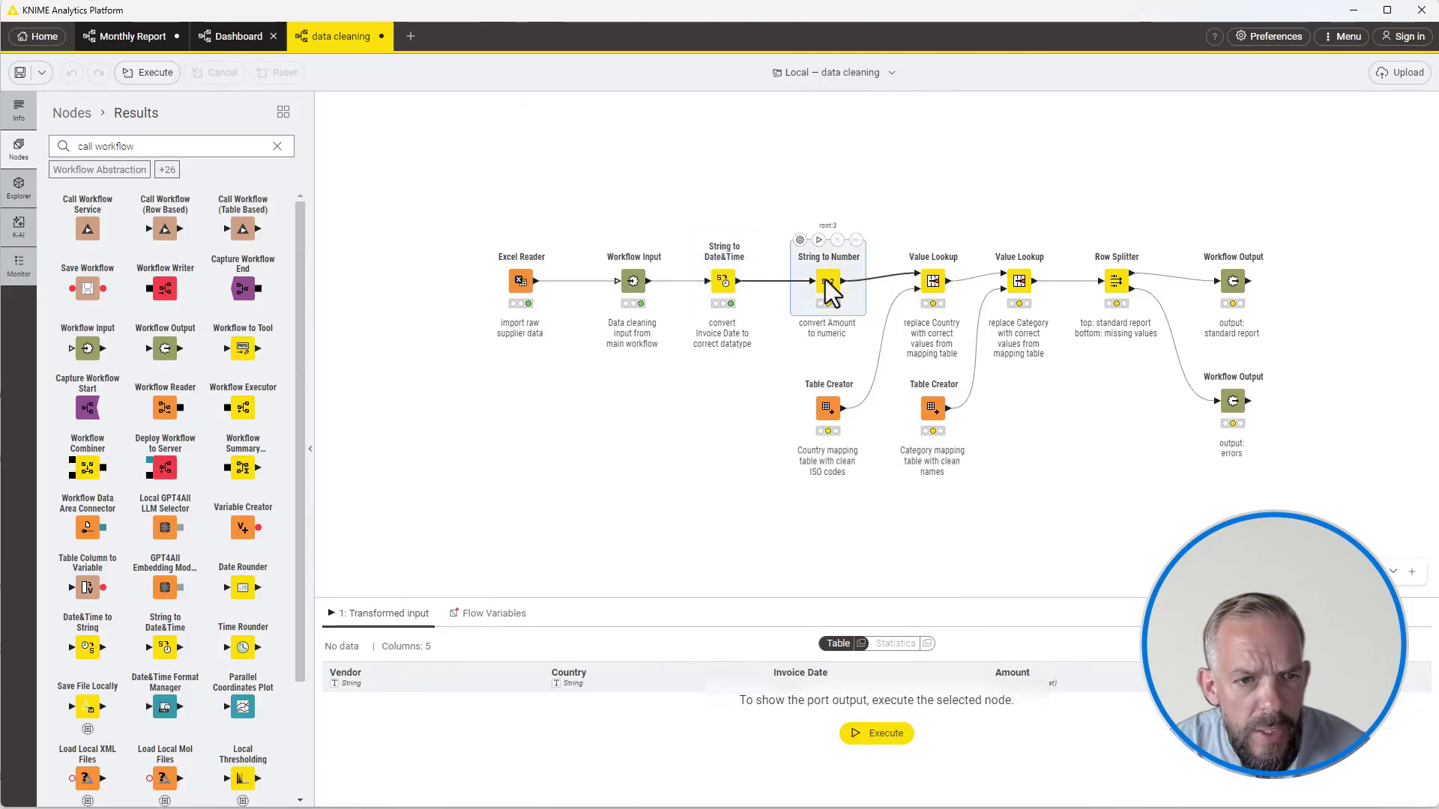
{"action": "double_click", "coordinate": [810, 275]}
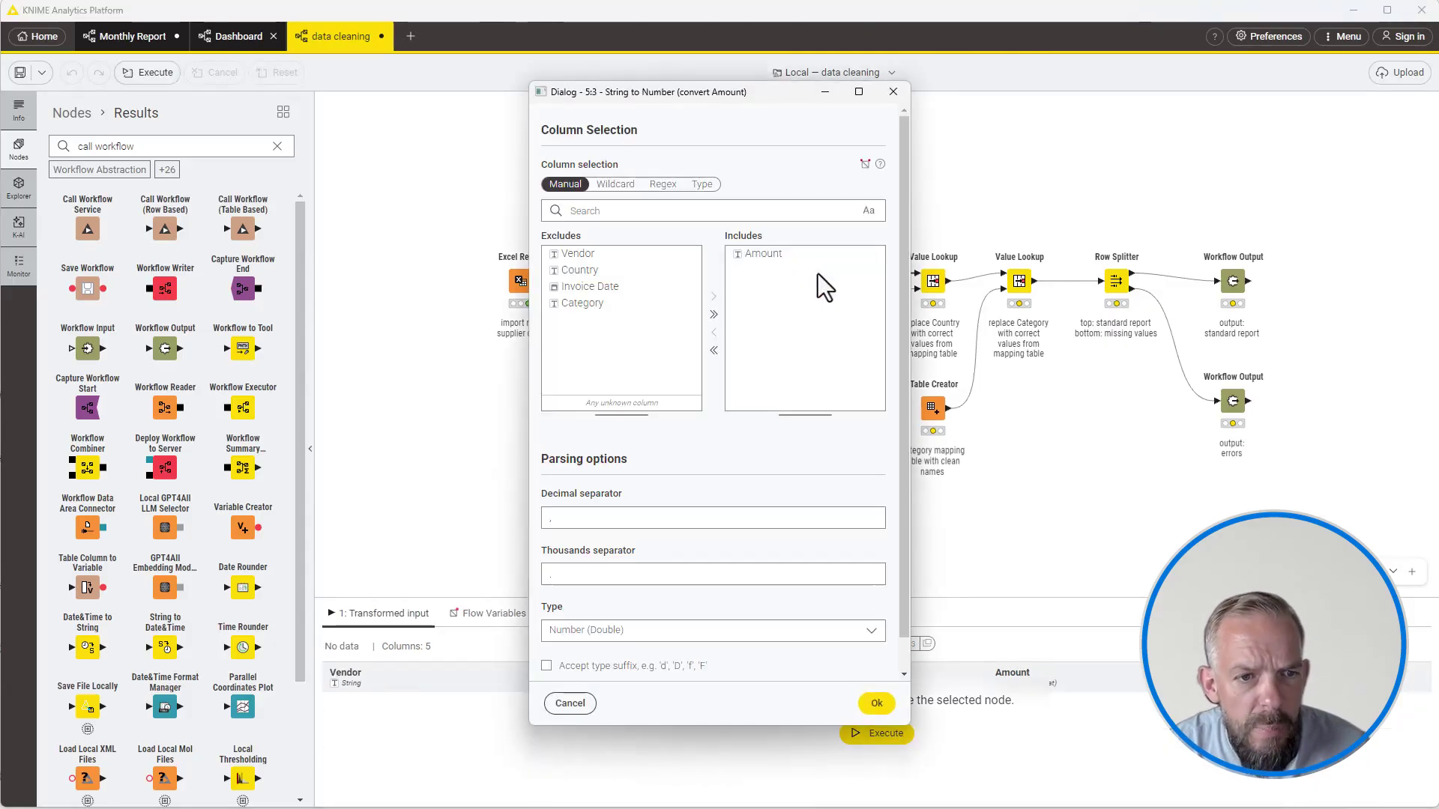
{"action": "left_click", "coordinate": [865, 705]}
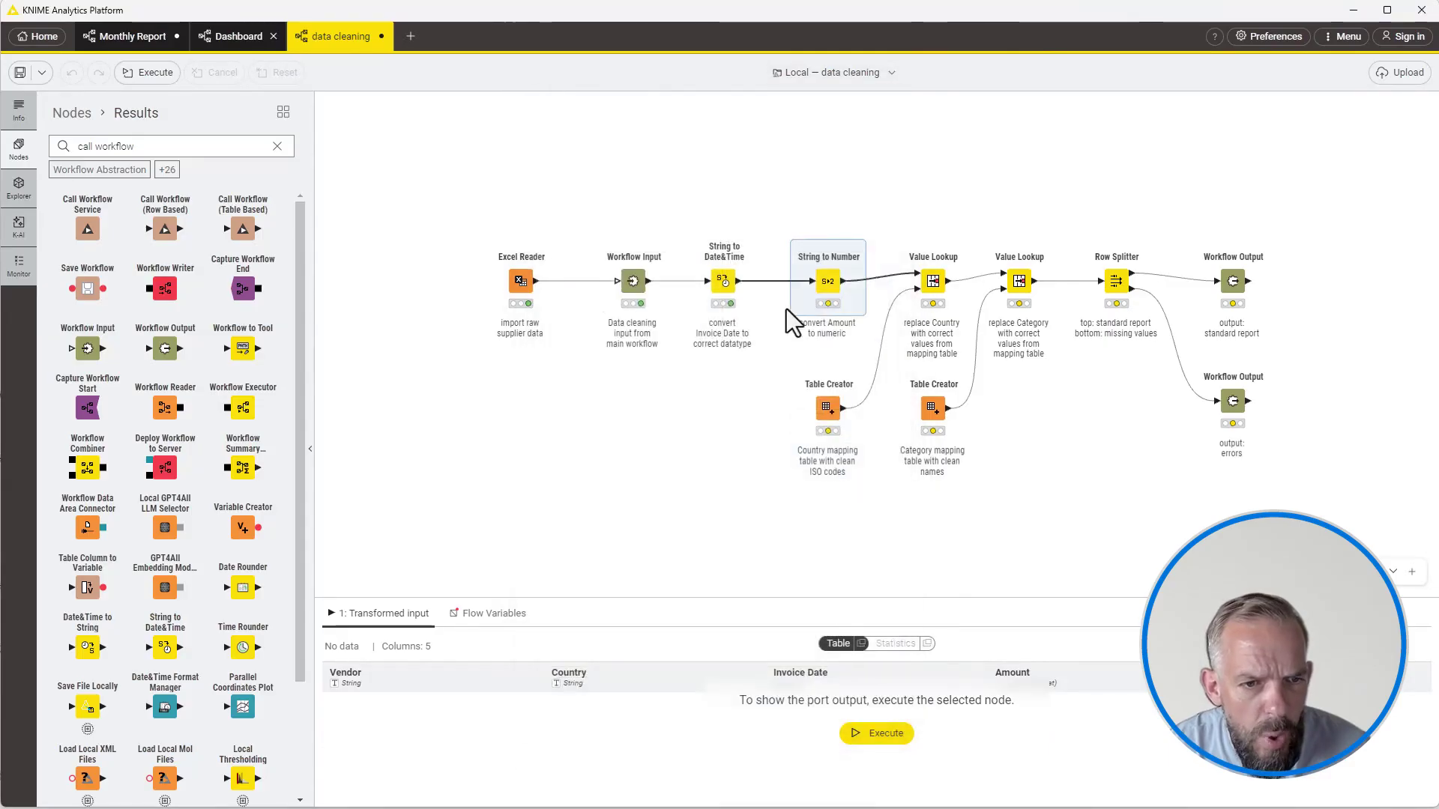
{"action": "left_click", "coordinate": [818, 240]}
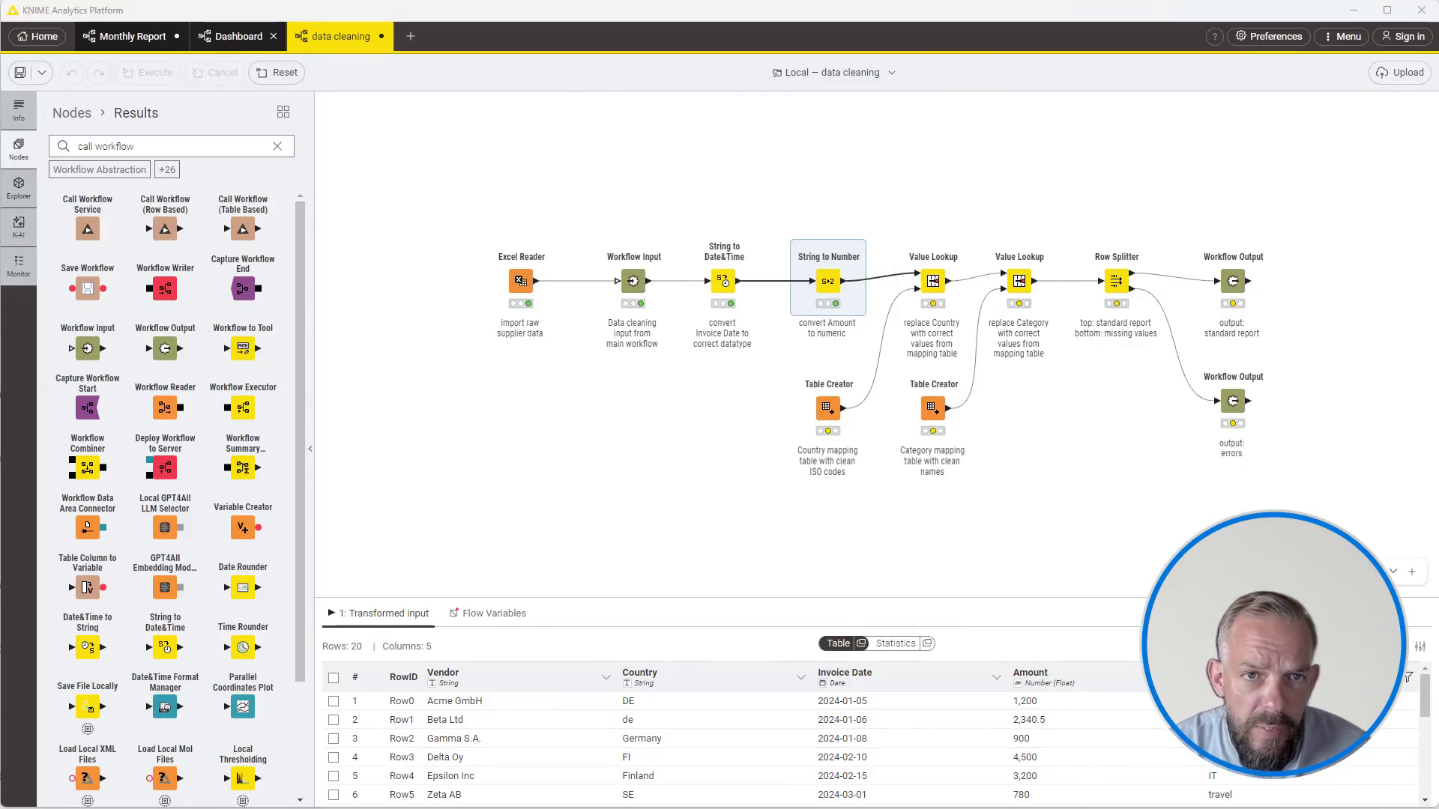
Step: Execute the Value Lookup node that replaces Country and inspect the Country Output values in its mapping table
{"action": "left_click", "coordinate": [930, 288]}
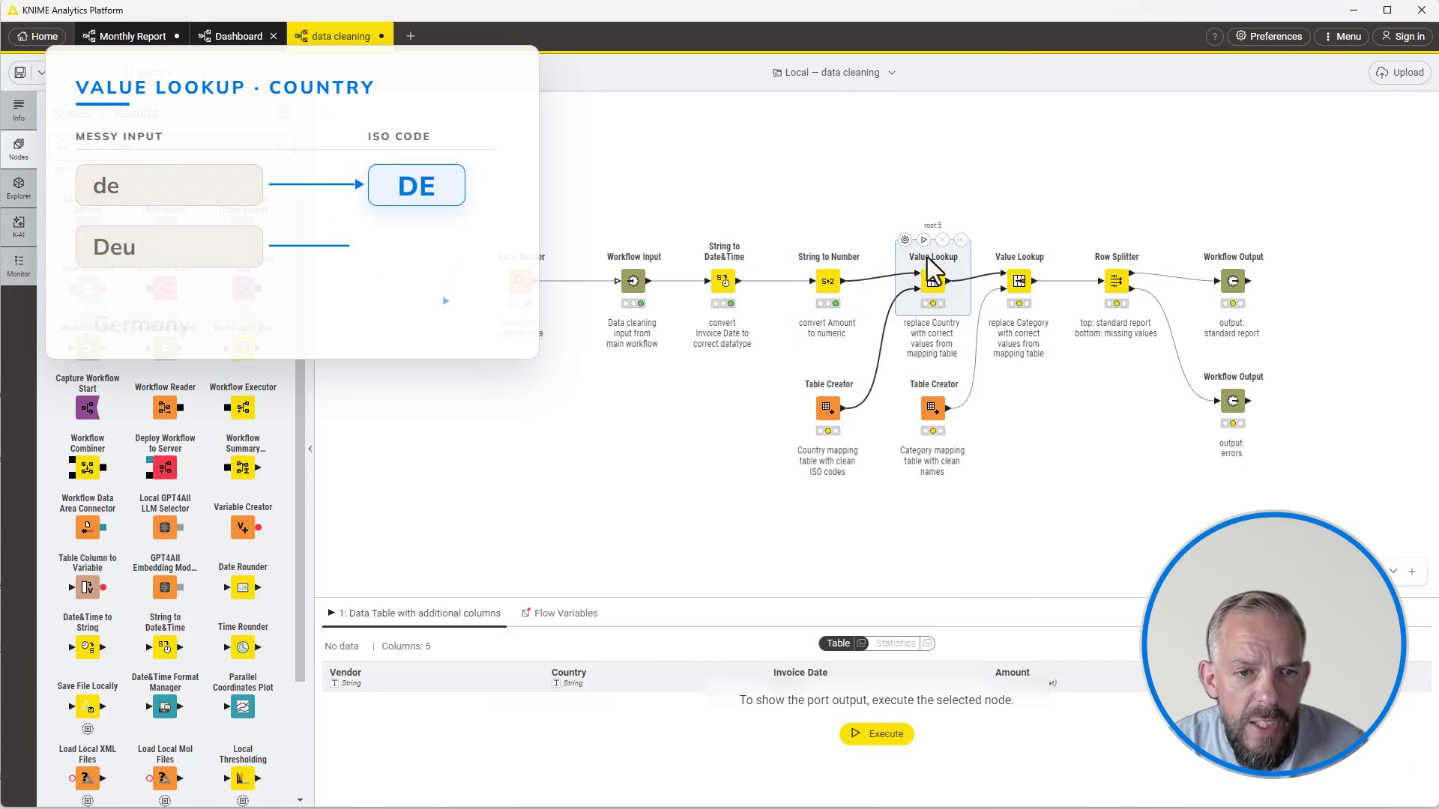
{"action": "key", "text": "F7"}
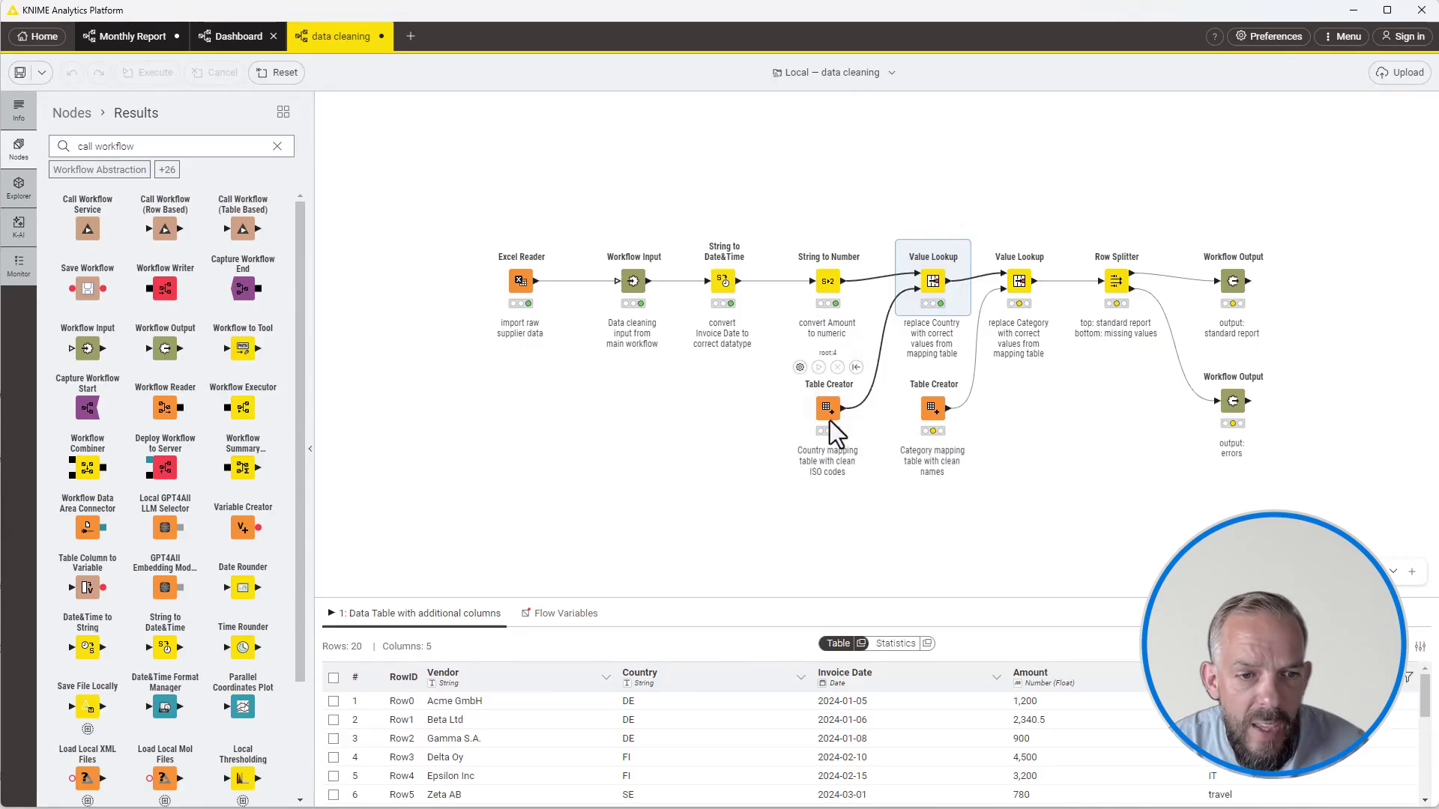
{"action": "left_click", "coordinate": [835, 434]}
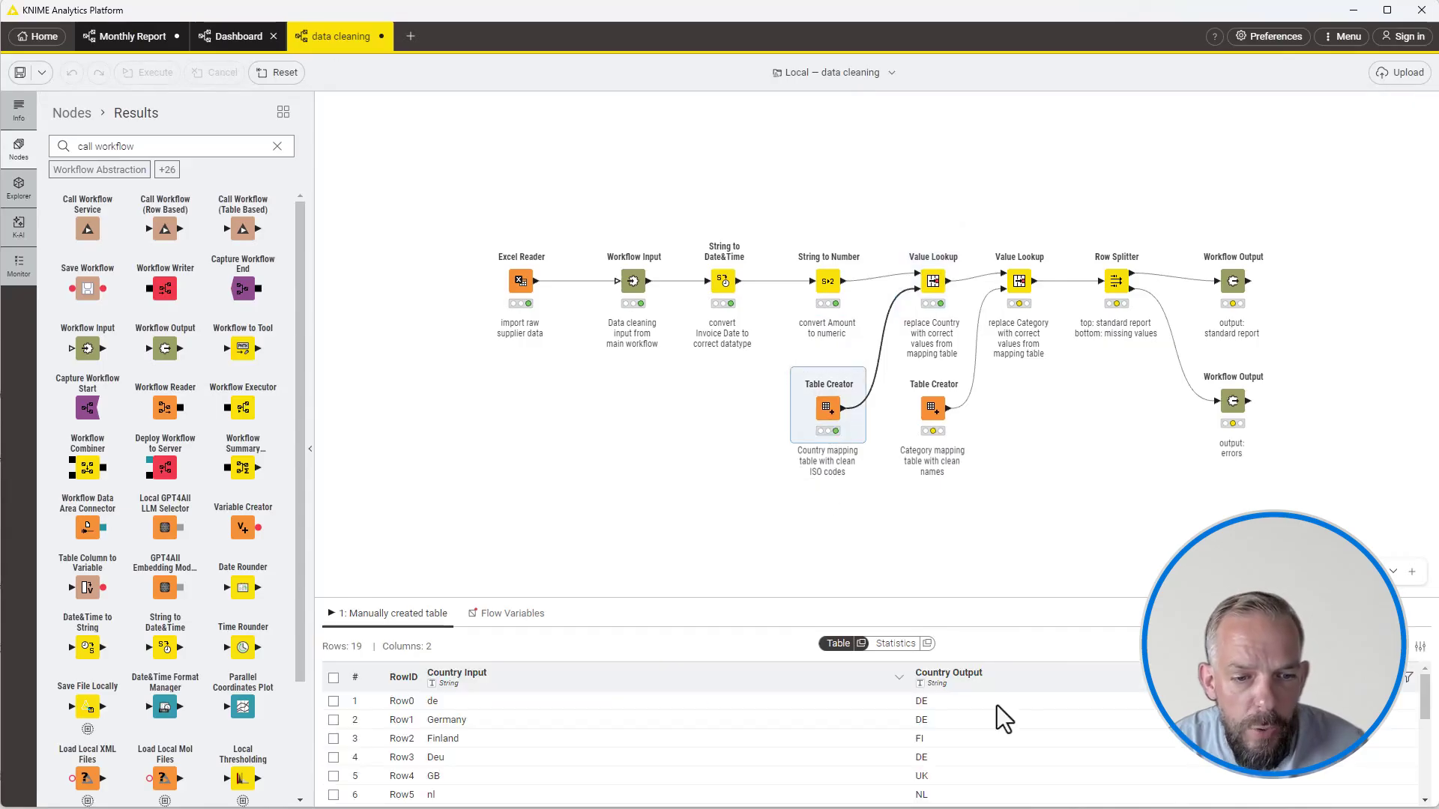
{"action": "left_click_drag", "start_coordinate": [997, 708], "coordinate": [996, 795]}
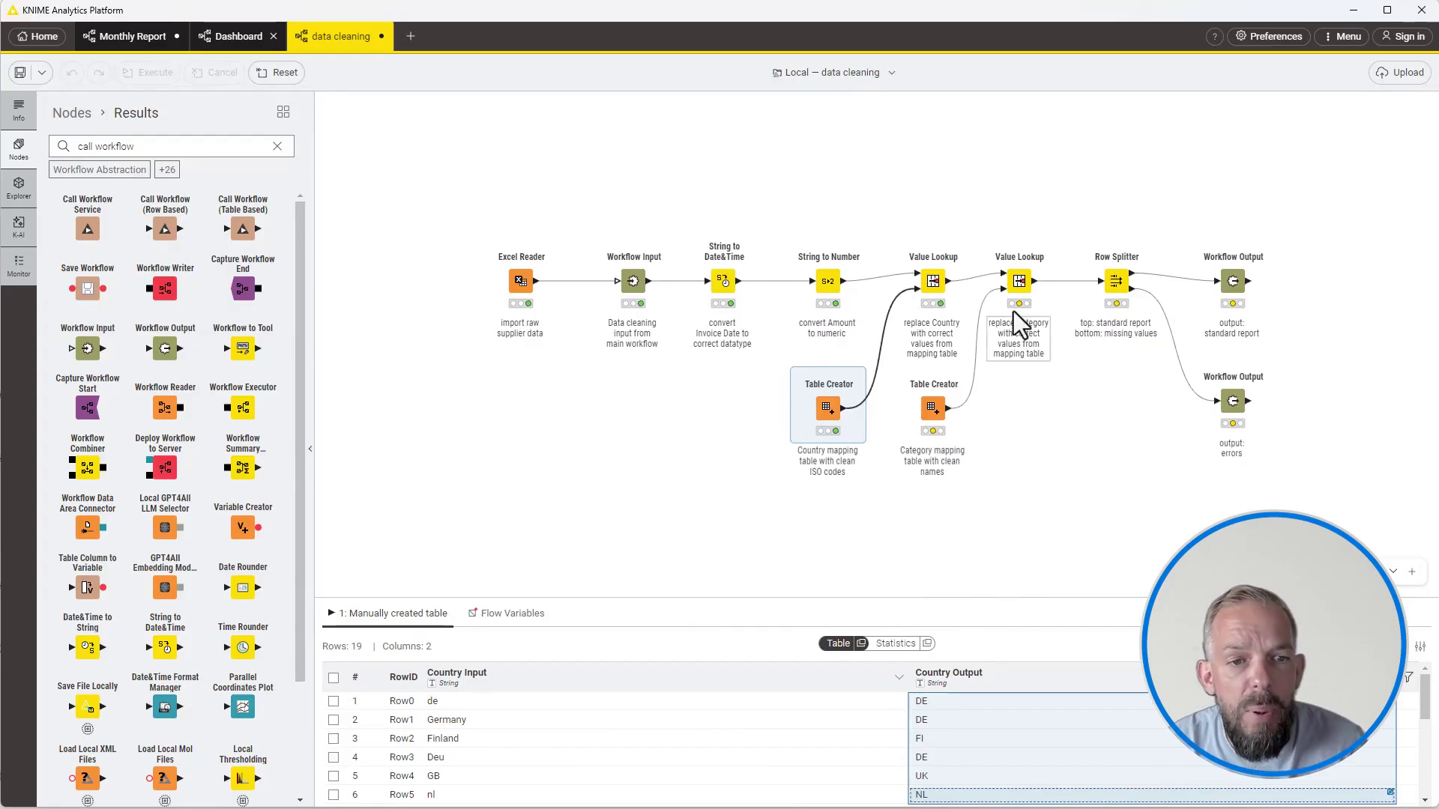
Step: Execute the Value Lookup node that replaces Category, and view its category mapping table and its output
{"action": "left_click", "coordinate": [1017, 293]}
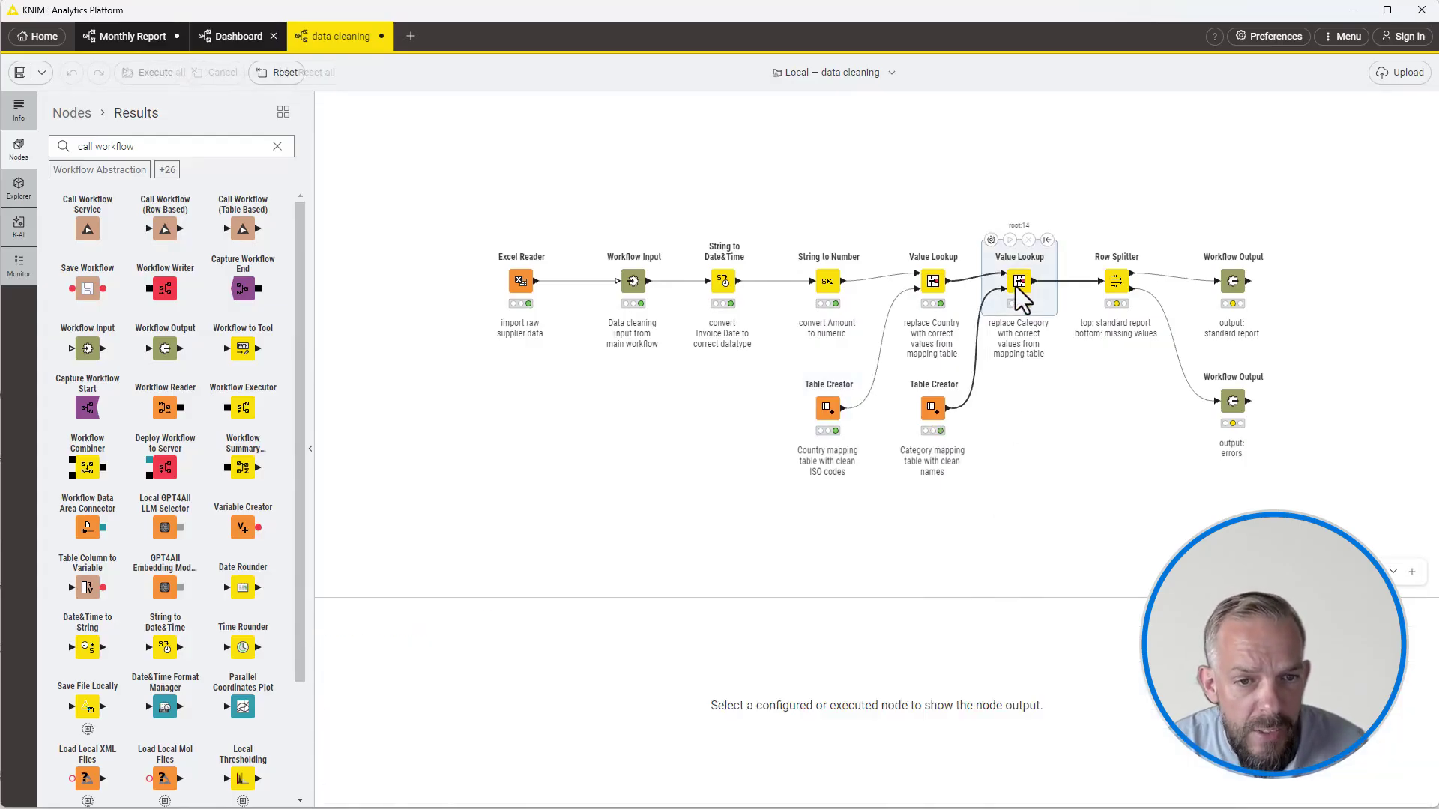
{"action": "left_click", "coordinate": [934, 414]}
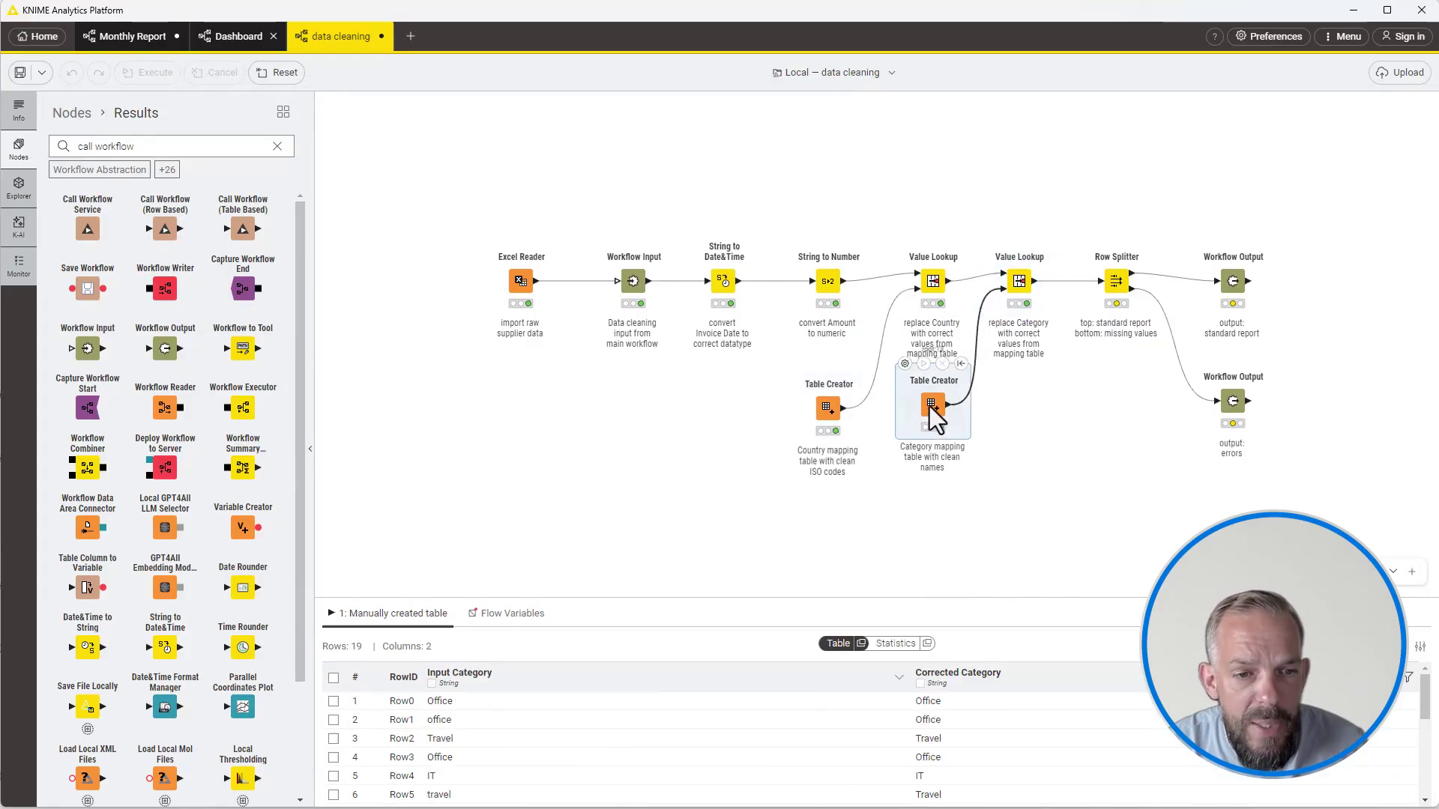
{"action": "left_click", "coordinate": [1017, 291]}
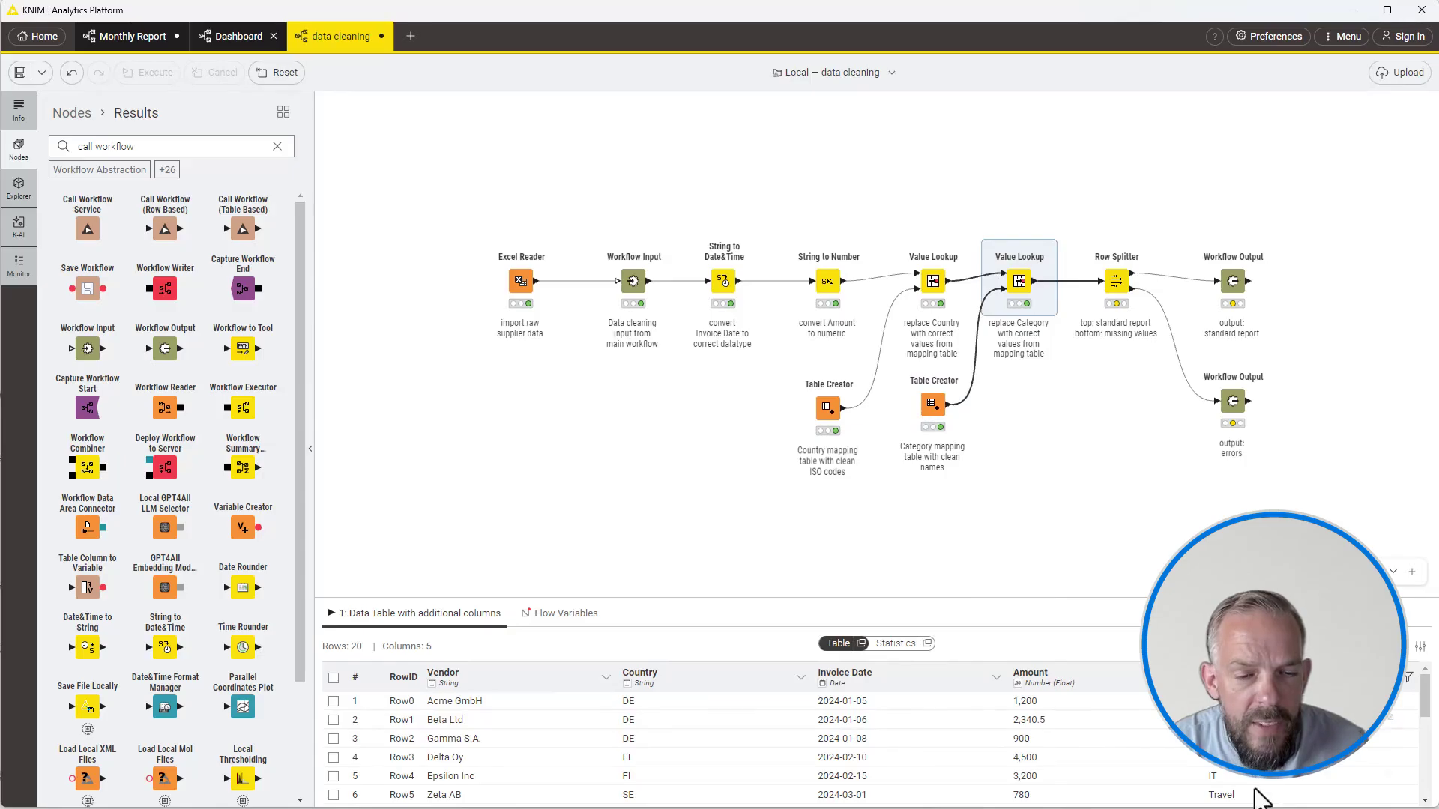
Step: Examine the matching, replacement and append-column settings of the Value Lookup node that replaces Category
{"action": "double_click", "coordinate": [1017, 289]}
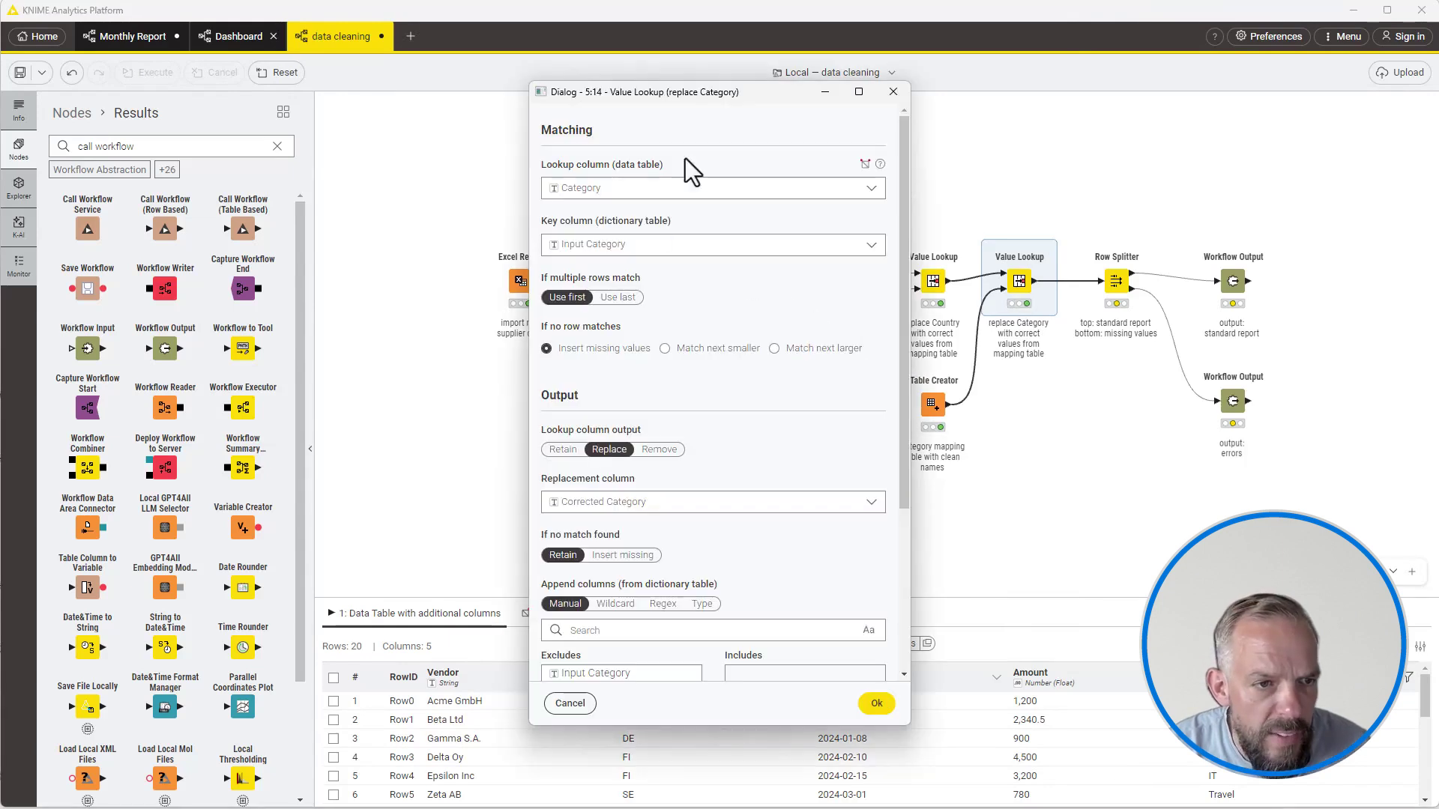
{"action": "left_click_drag", "start_coordinate": [618, 88], "coordinate": [985, 77]}
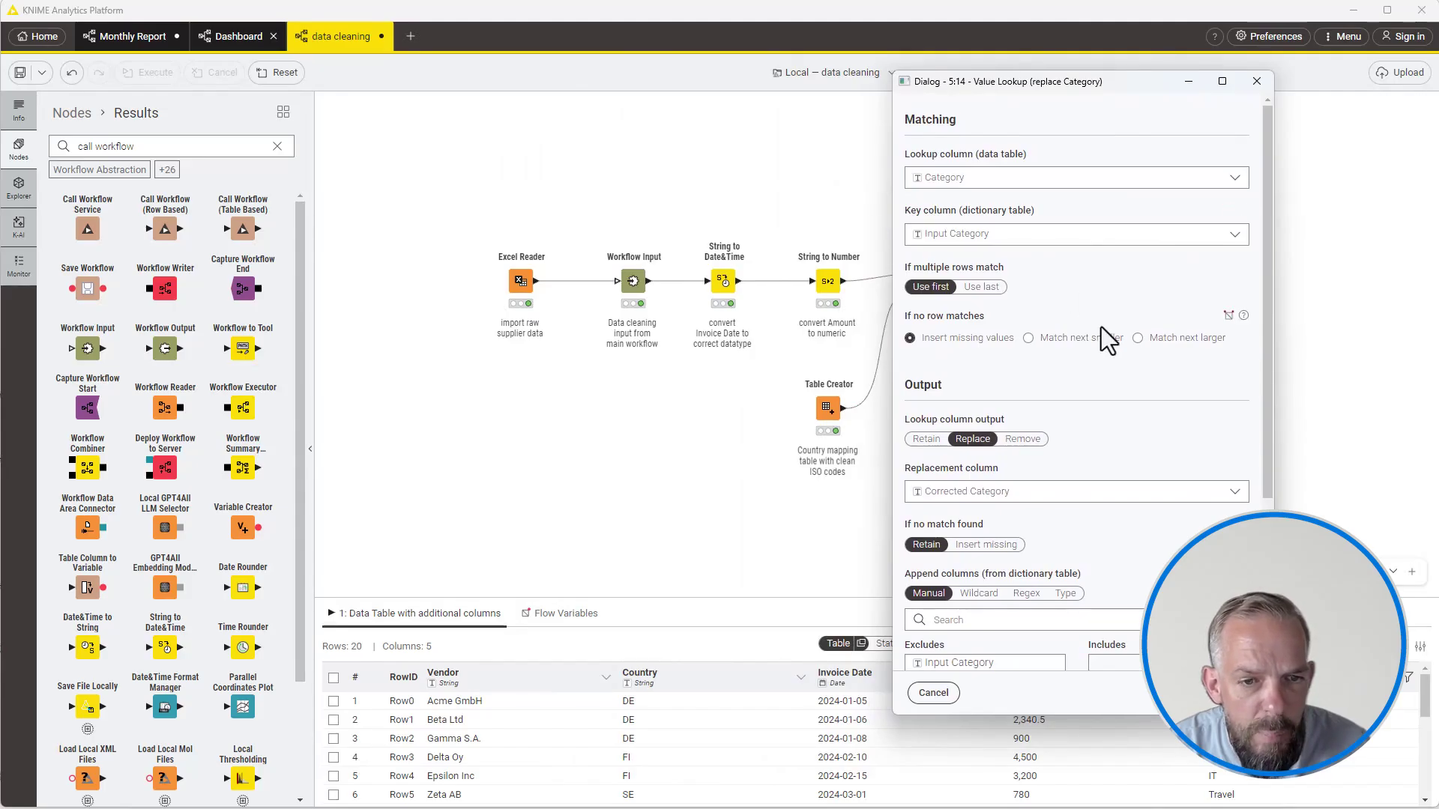
{"action": "scroll", "coordinate": [1101, 323], "scroll_direction": "down", "scroll_amount": 3}
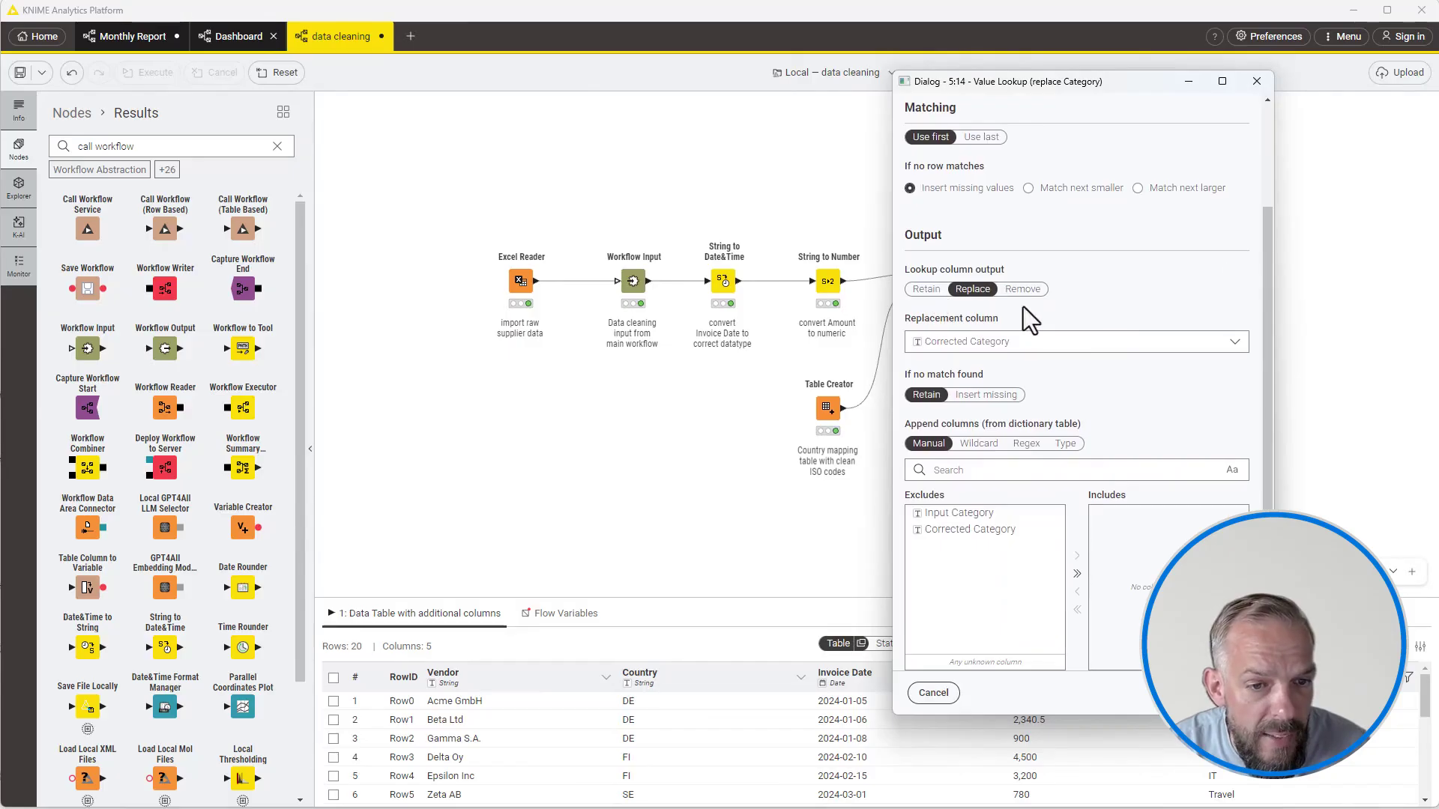
{"action": "scroll", "coordinate": [1171, 390], "scroll_direction": "down", "scroll_amount": 2}
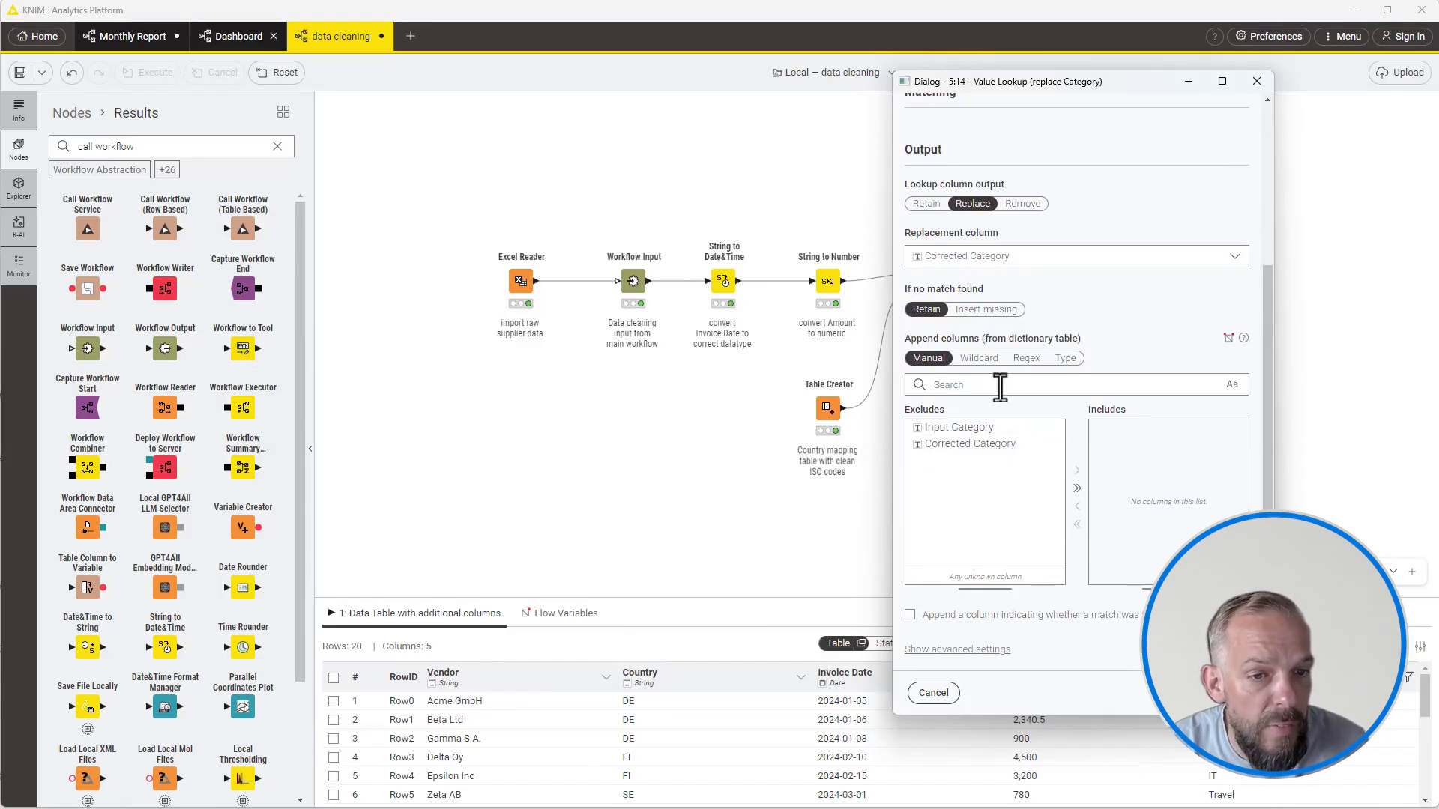
{"action": "scroll", "coordinate": [1077, 324], "scroll_direction": "up", "scroll_amount": 1}
{"action": "scroll", "coordinate": [1077, 324], "scroll_direction": "up", "scroll_amount": 5}
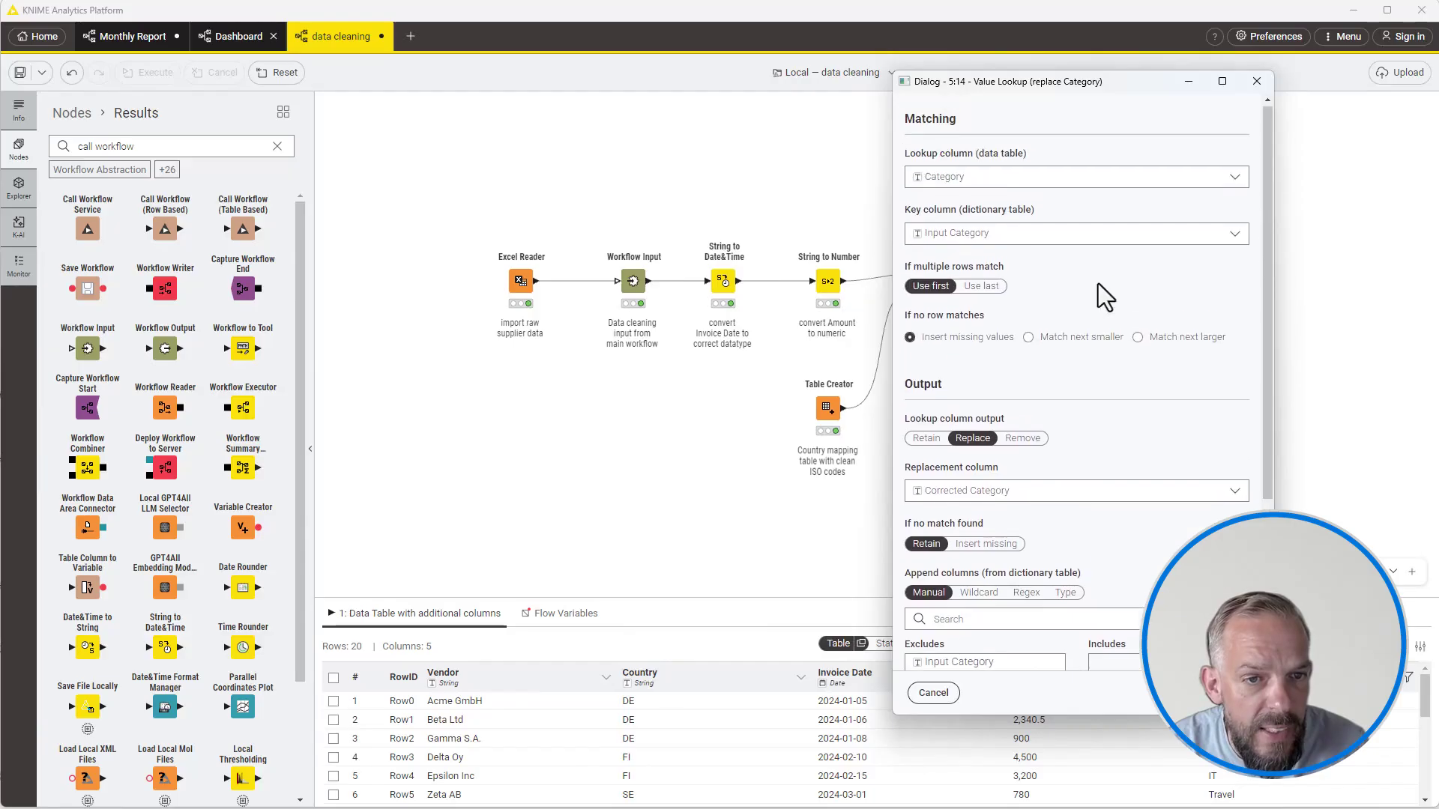
{"action": "scroll", "coordinate": [1094, 300], "scroll_direction": "down", "scroll_amount": 4}
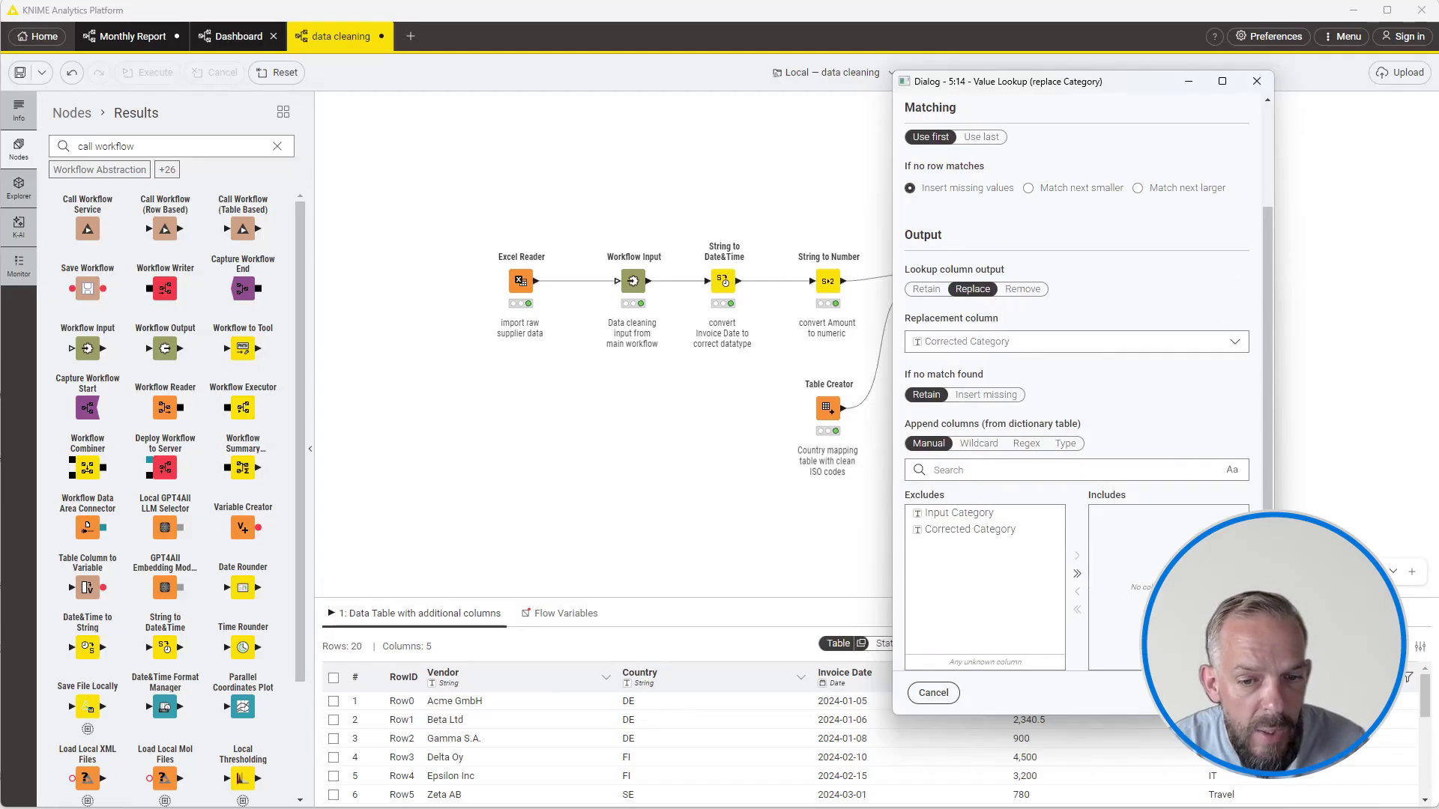
{"action": "left_click", "coordinate": [1236, 694]}
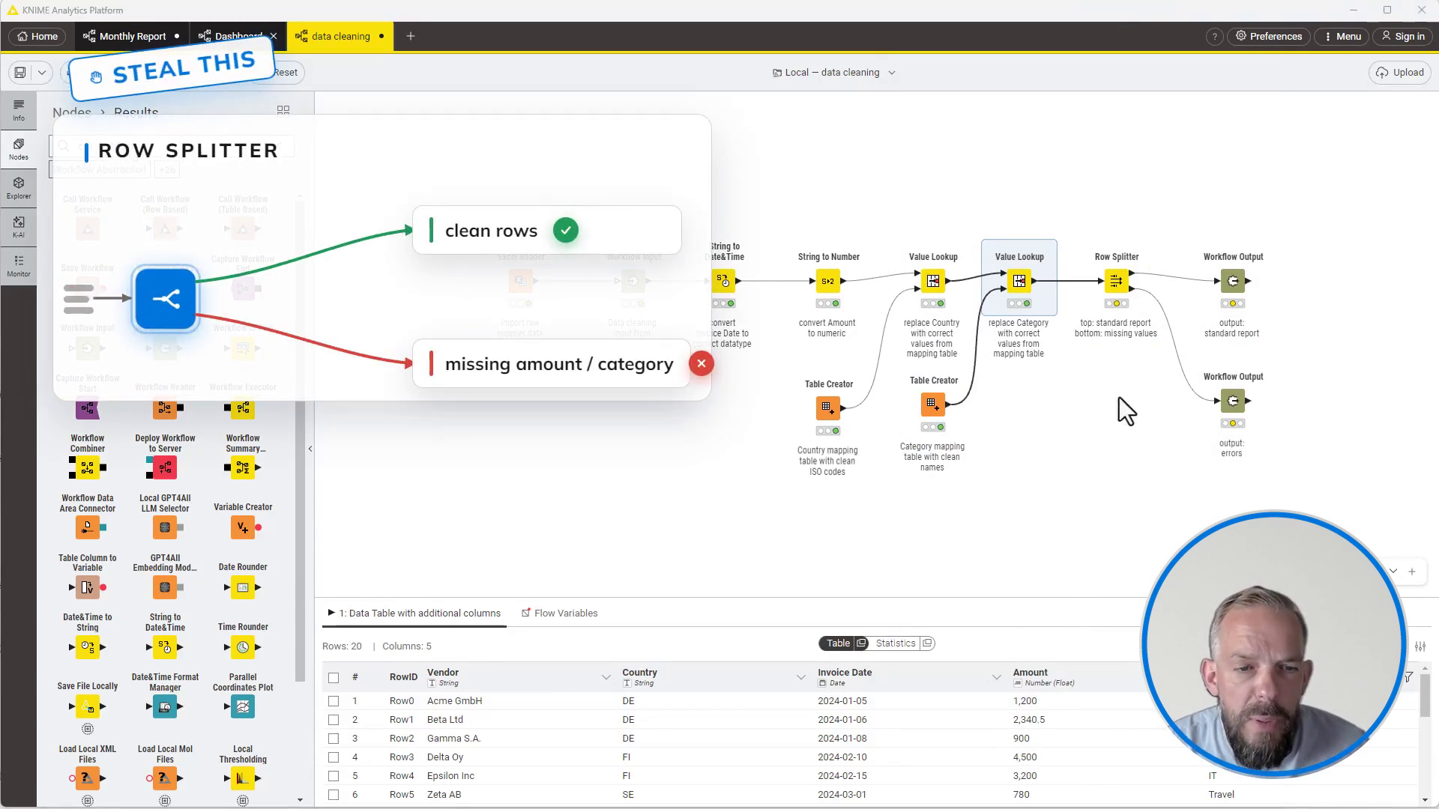
Step: Examine the missing Amount and Category cells in the last rows of the category lookup's output table
{"action": "scroll", "coordinate": [1109, 712], "scroll_direction": "down", "scroll_amount": 5}
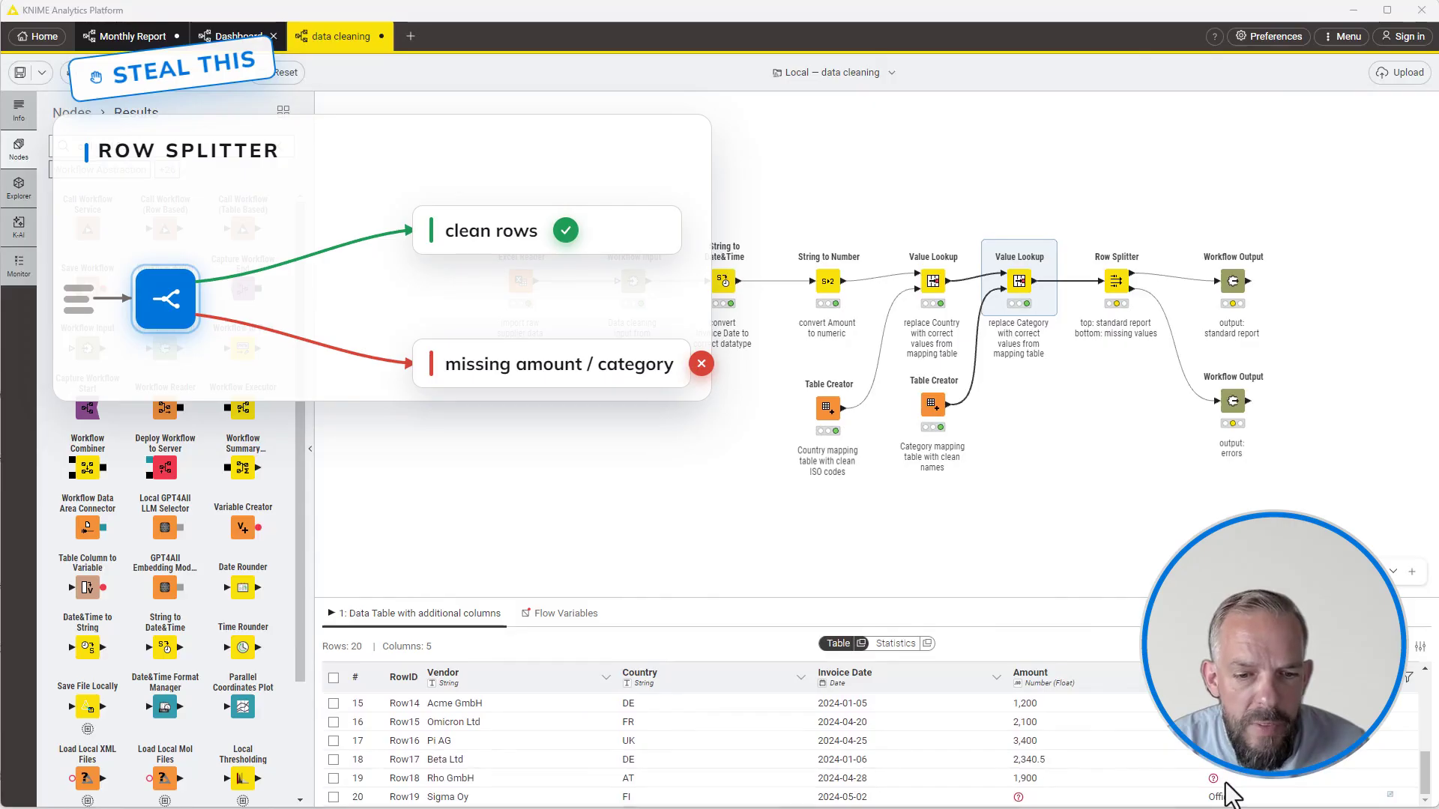
{"action": "left_click", "coordinate": [1169, 803]}
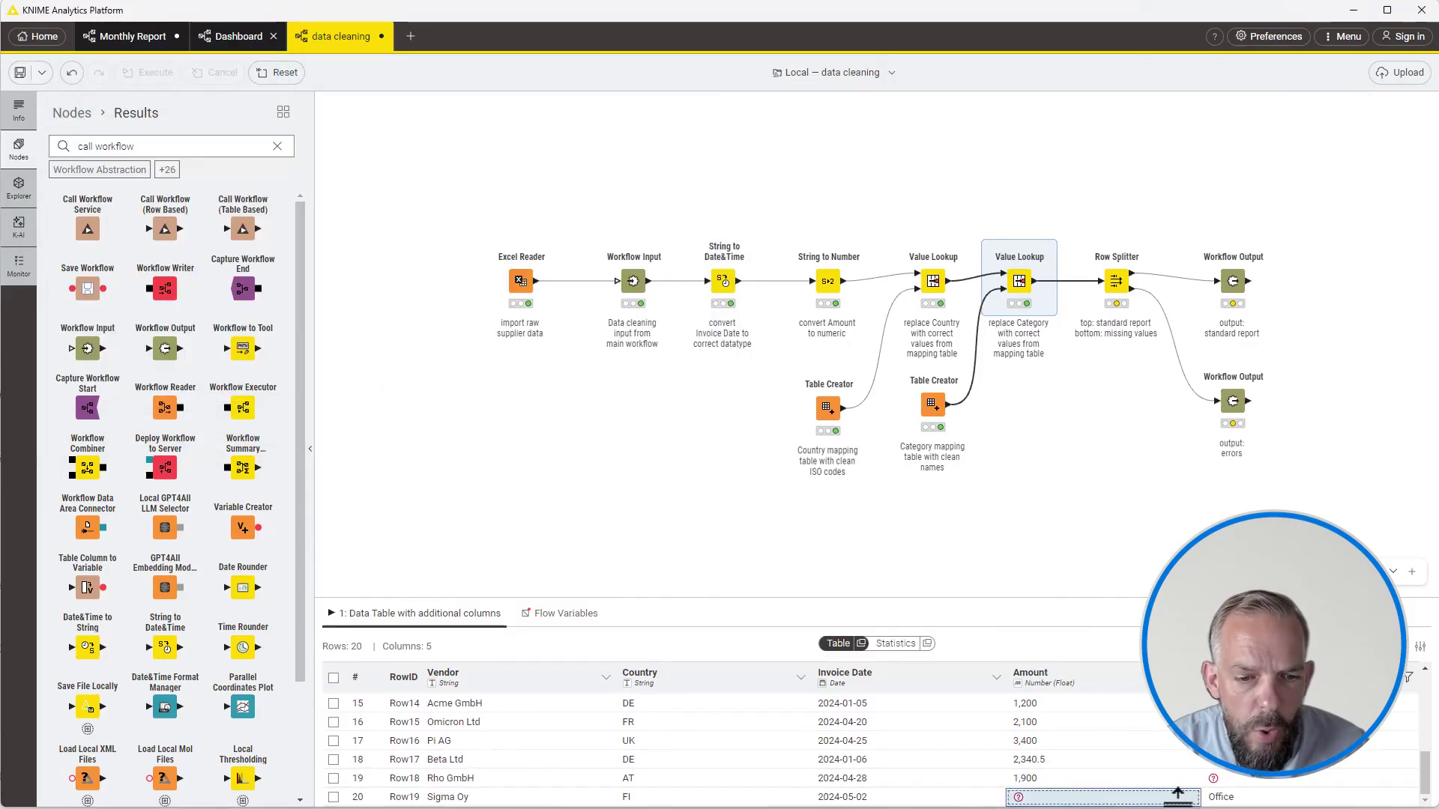
{"action": "left_click", "coordinate": [1248, 779]}
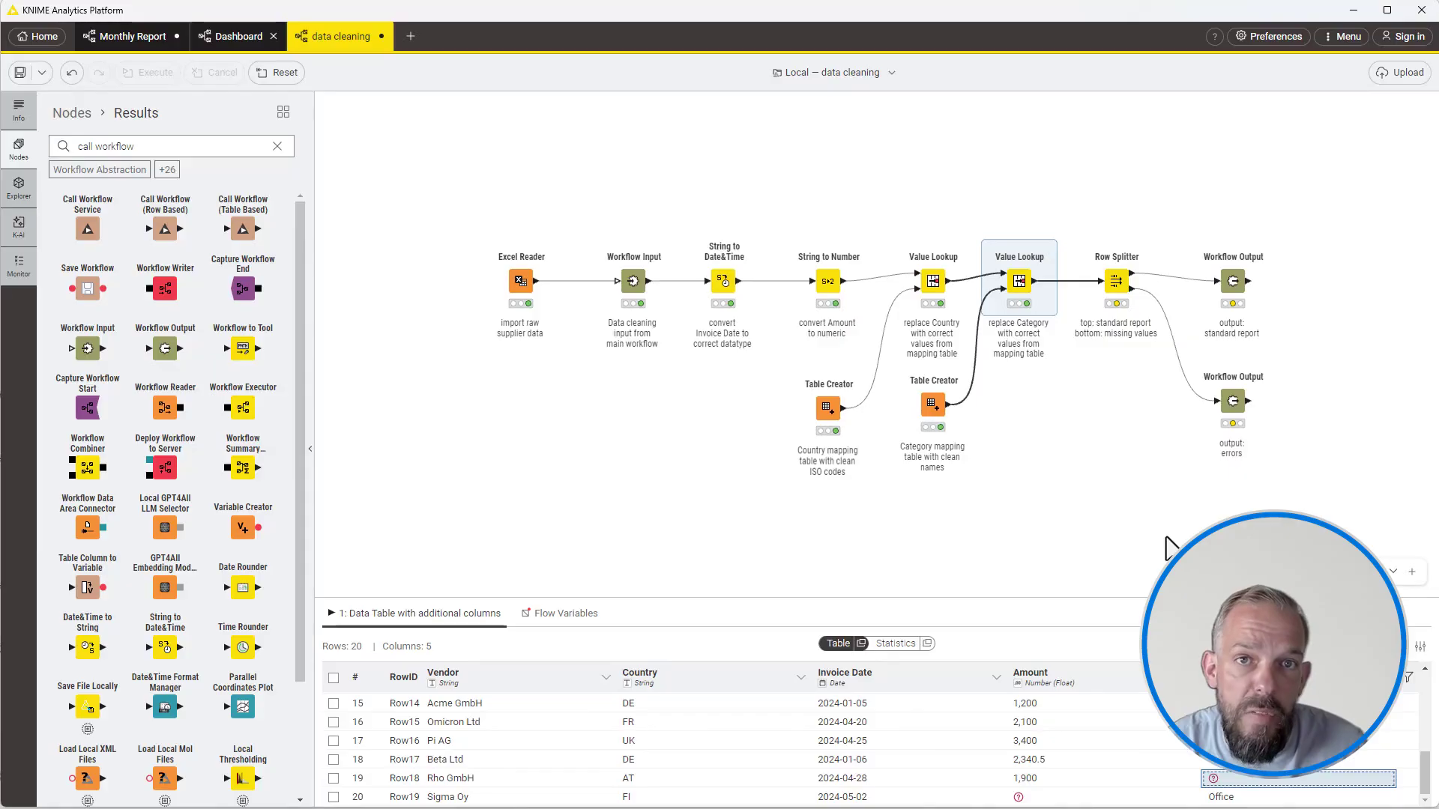
Step: Execute the Row Splitter node and show its Excluded Rows output
{"action": "left_click", "coordinate": [1120, 285]}
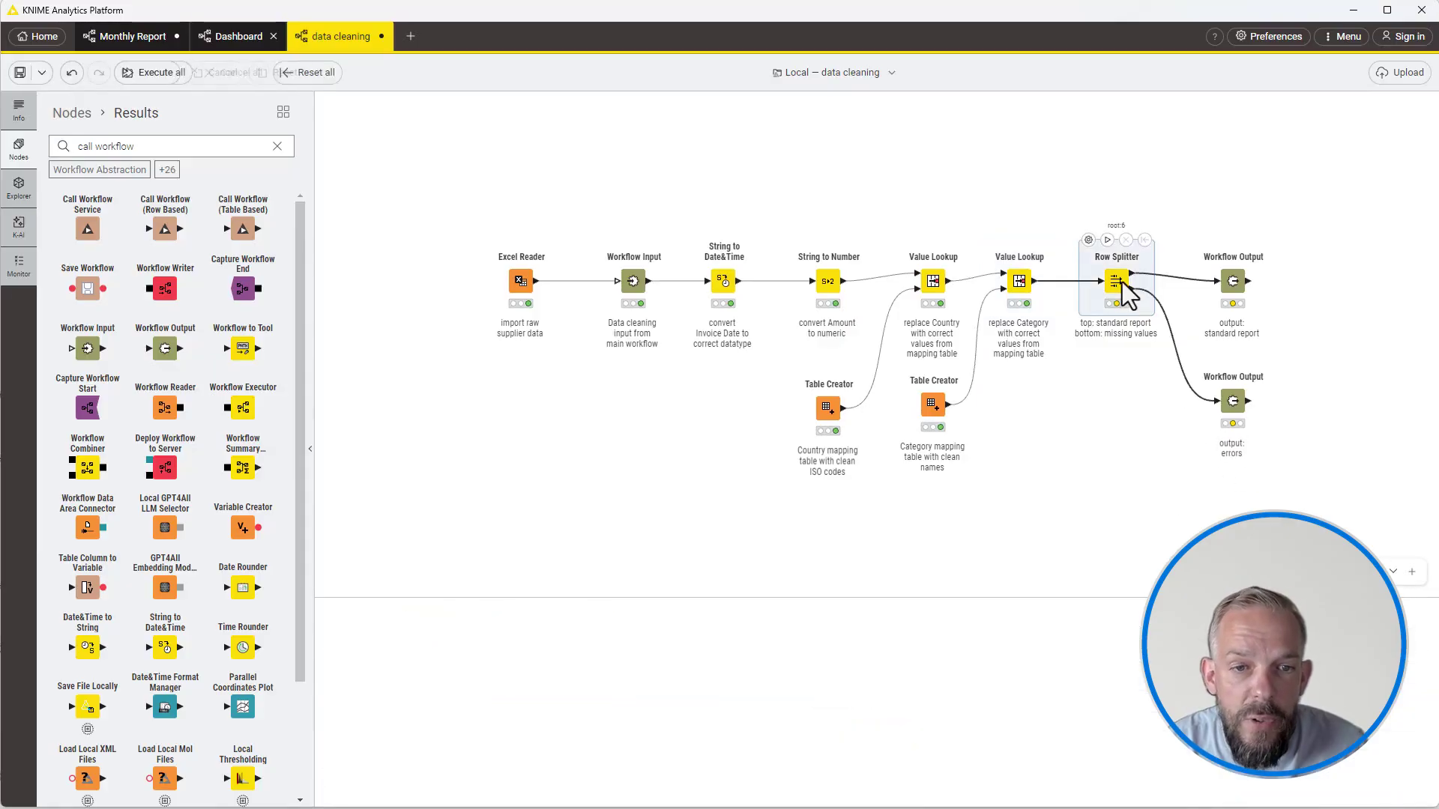
{"action": "left_click", "coordinate": [1107, 240]}
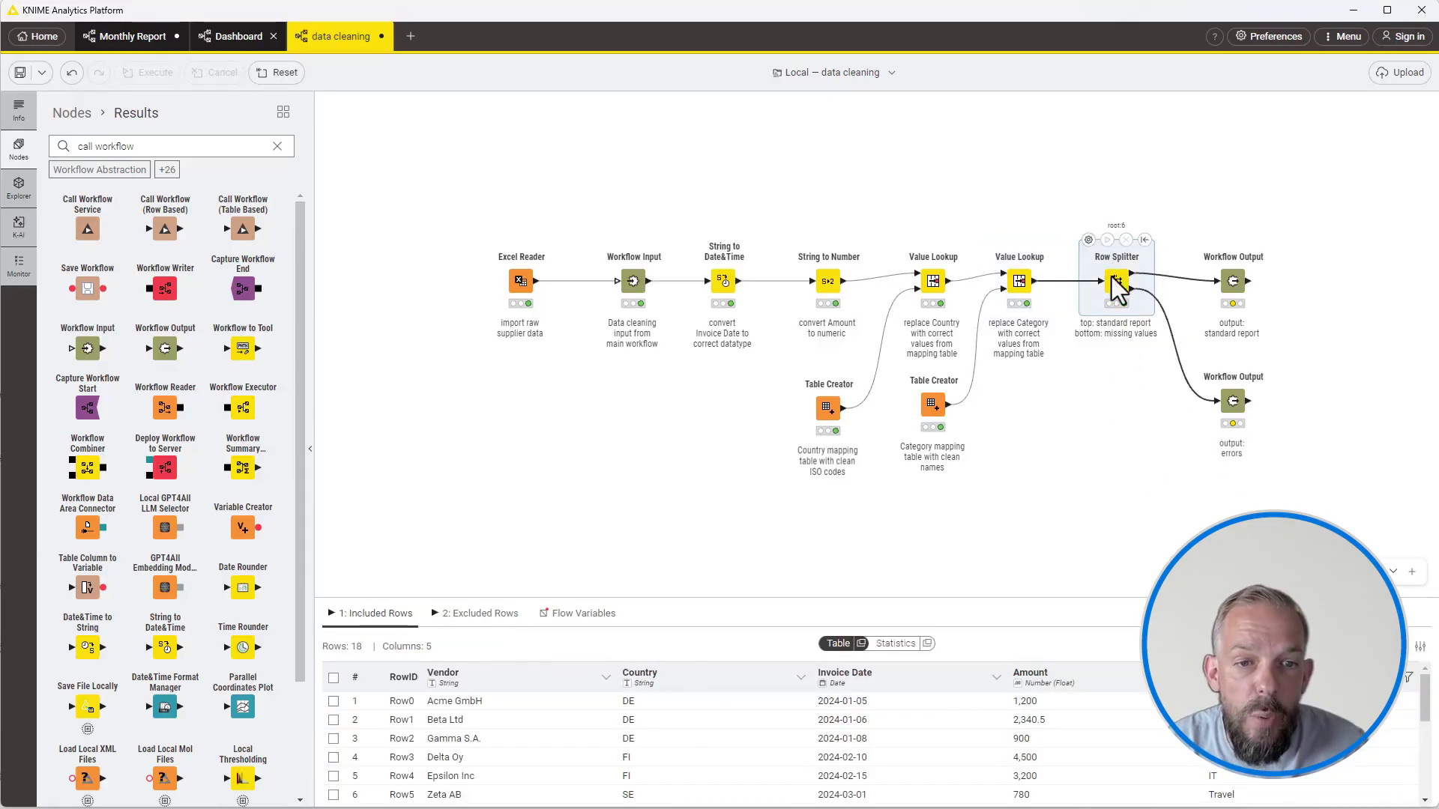
{"action": "left_click", "coordinate": [498, 616]}
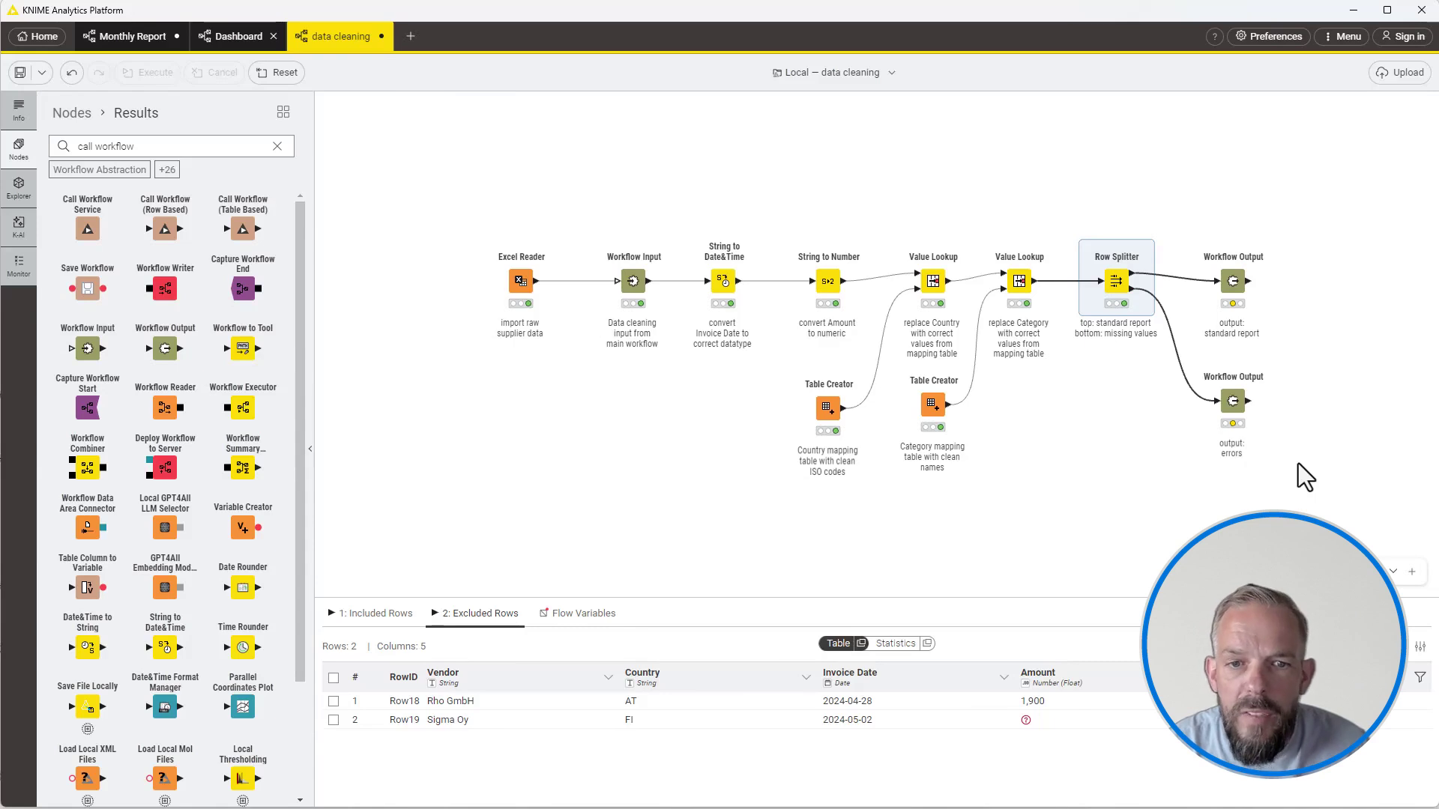
Step: Review the parameter name and description of the standard report and errors Workflow Output nodes
{"action": "double_click", "coordinate": [1233, 282]}
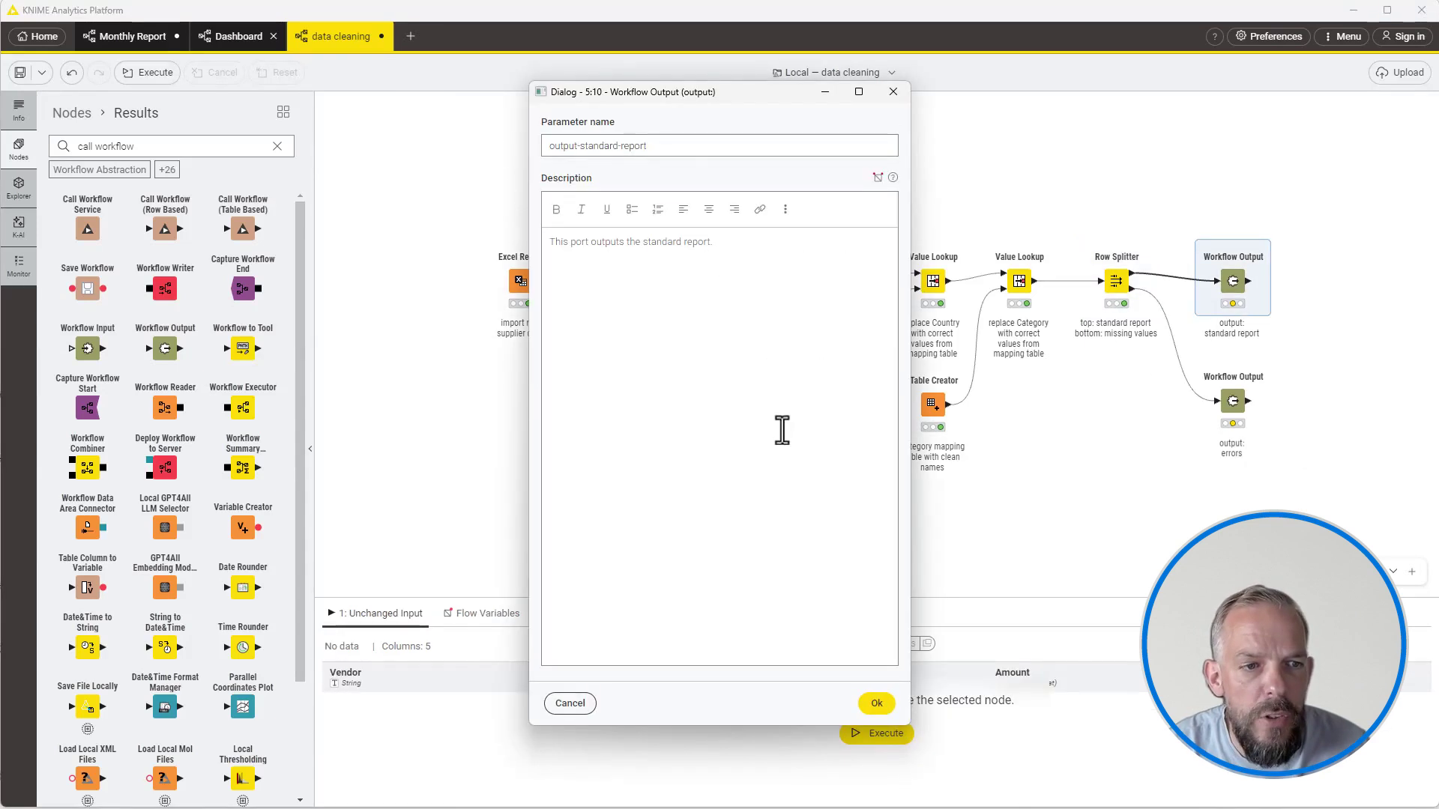
{"action": "left_click", "coordinate": [892, 93]}
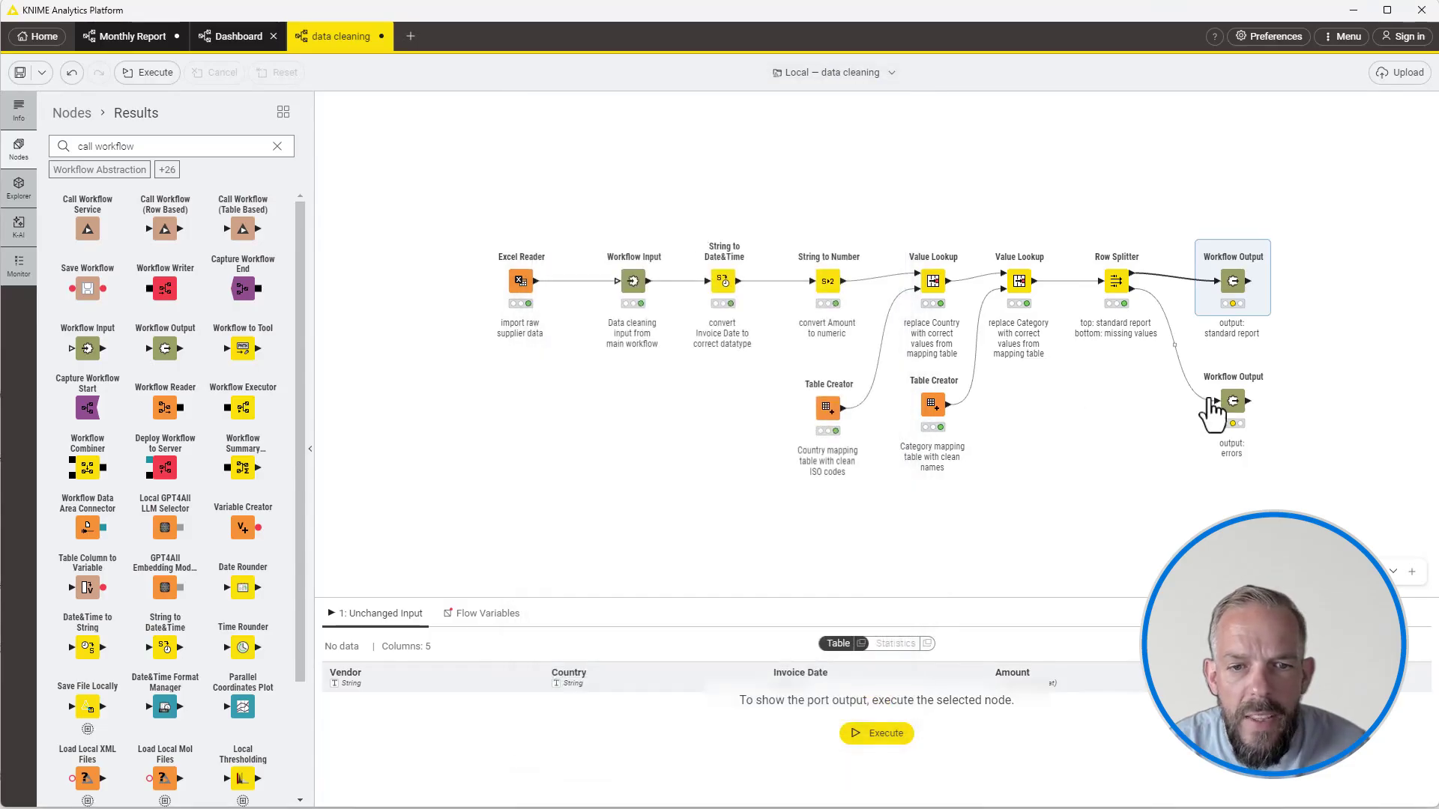
{"action": "double_click", "coordinate": [1230, 402]}
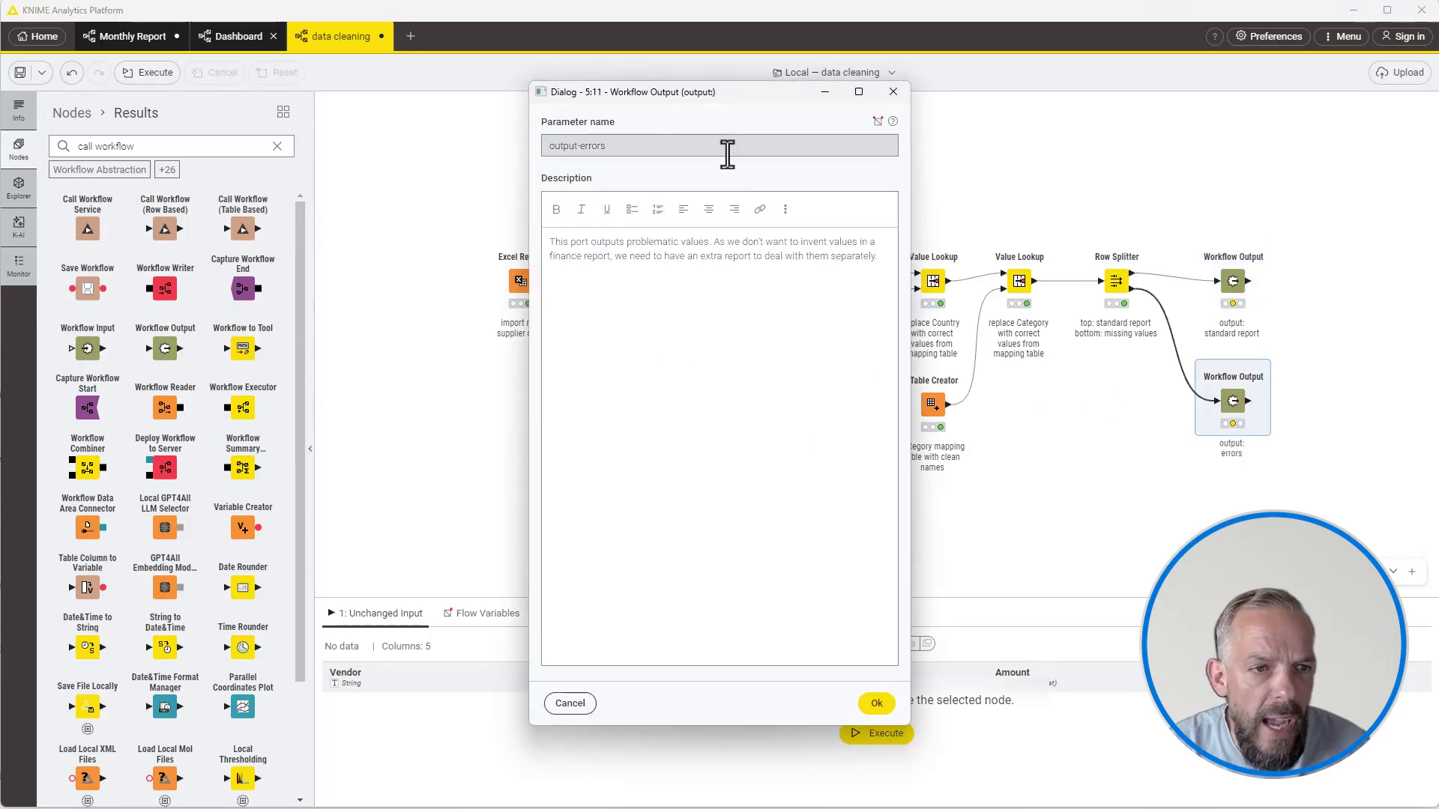
{"action": "left_click", "coordinate": [893, 93]}
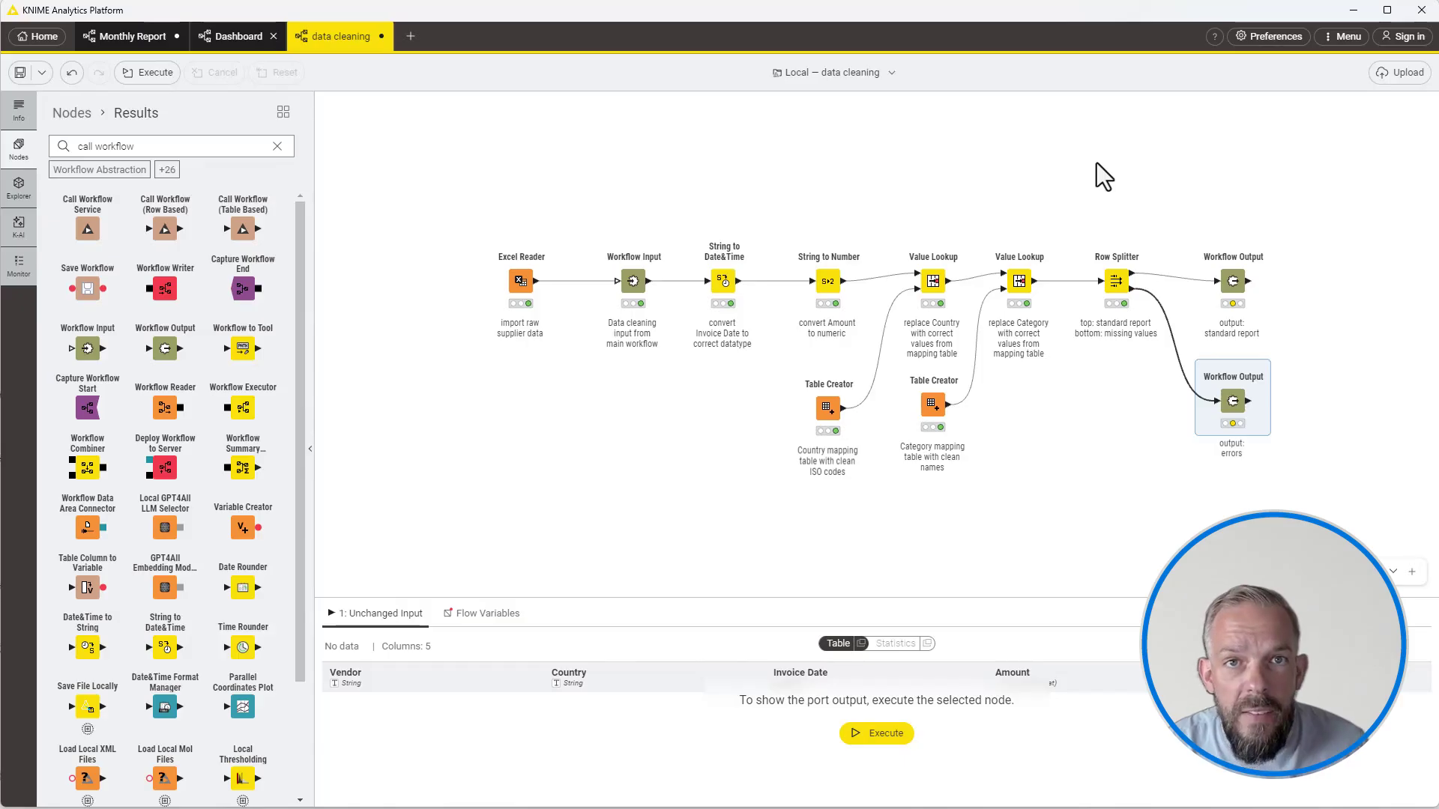
Step: Clear the node selection and save the data cleaning workflow
{"action": "left_click", "coordinate": [474, 177]}
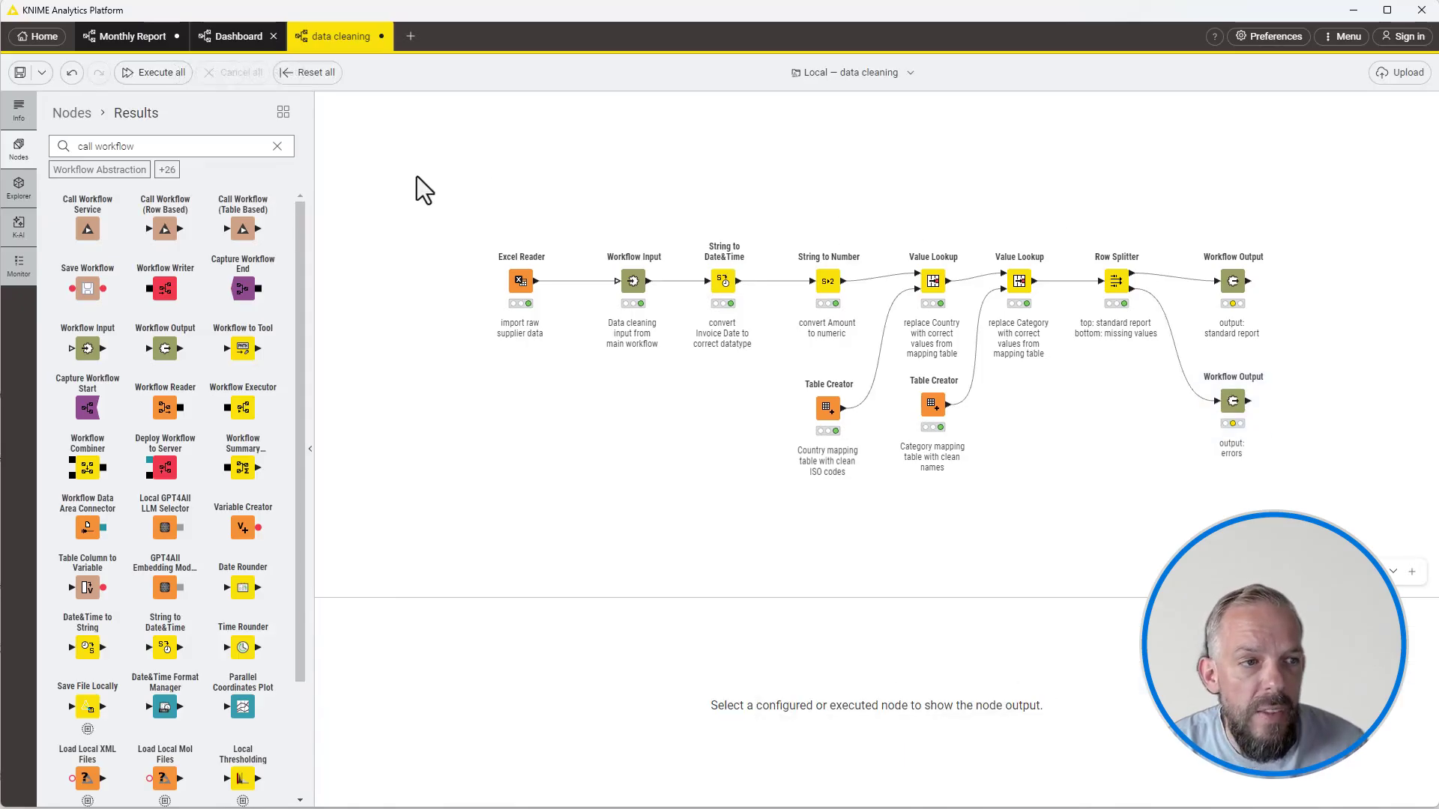
{"action": "left_click", "coordinate": [21, 72]}
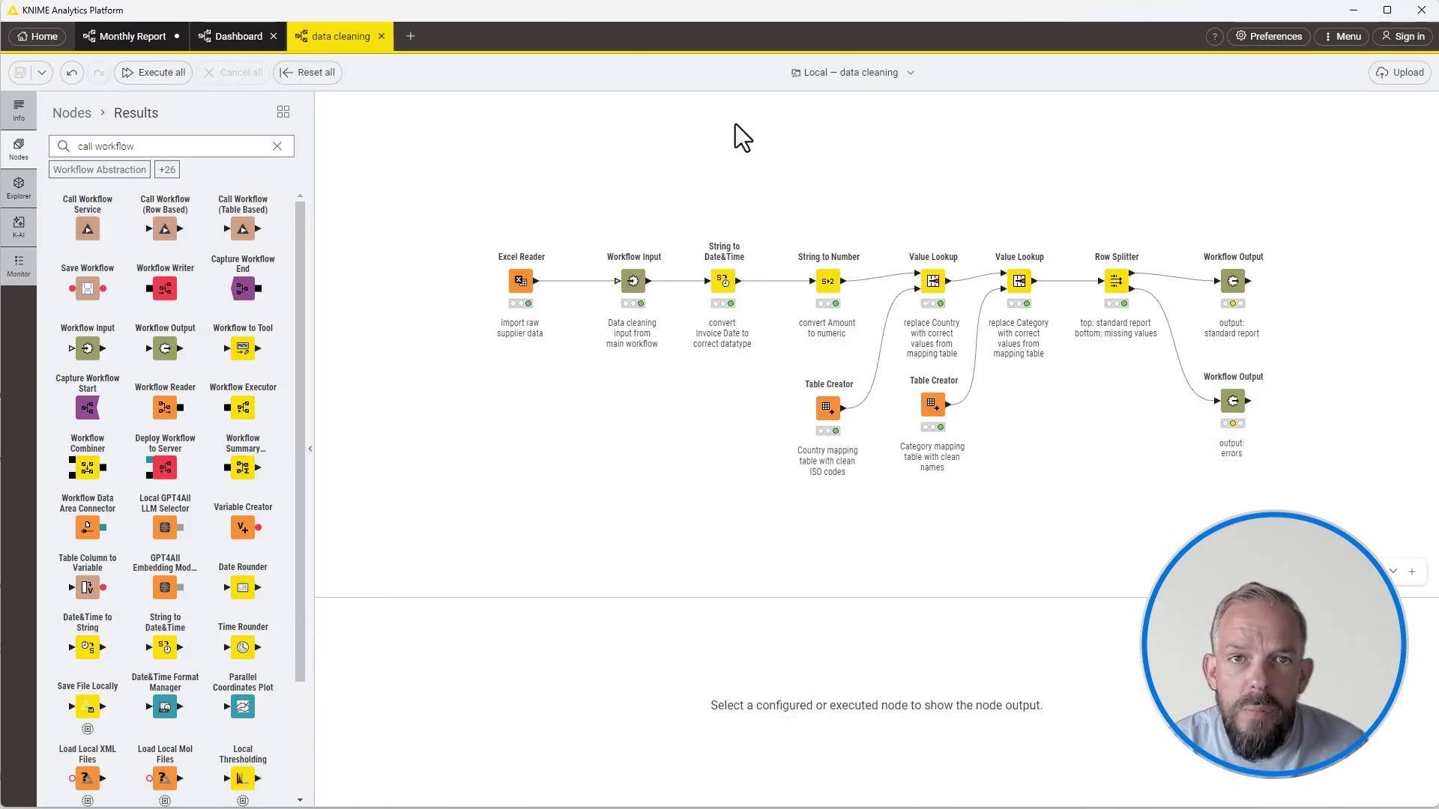
Step: Review the project's folder structure, looking into the 01 - main workflows (callers) and 02 - data transformation folders
{"action": "left_click", "coordinate": [22, 199]}
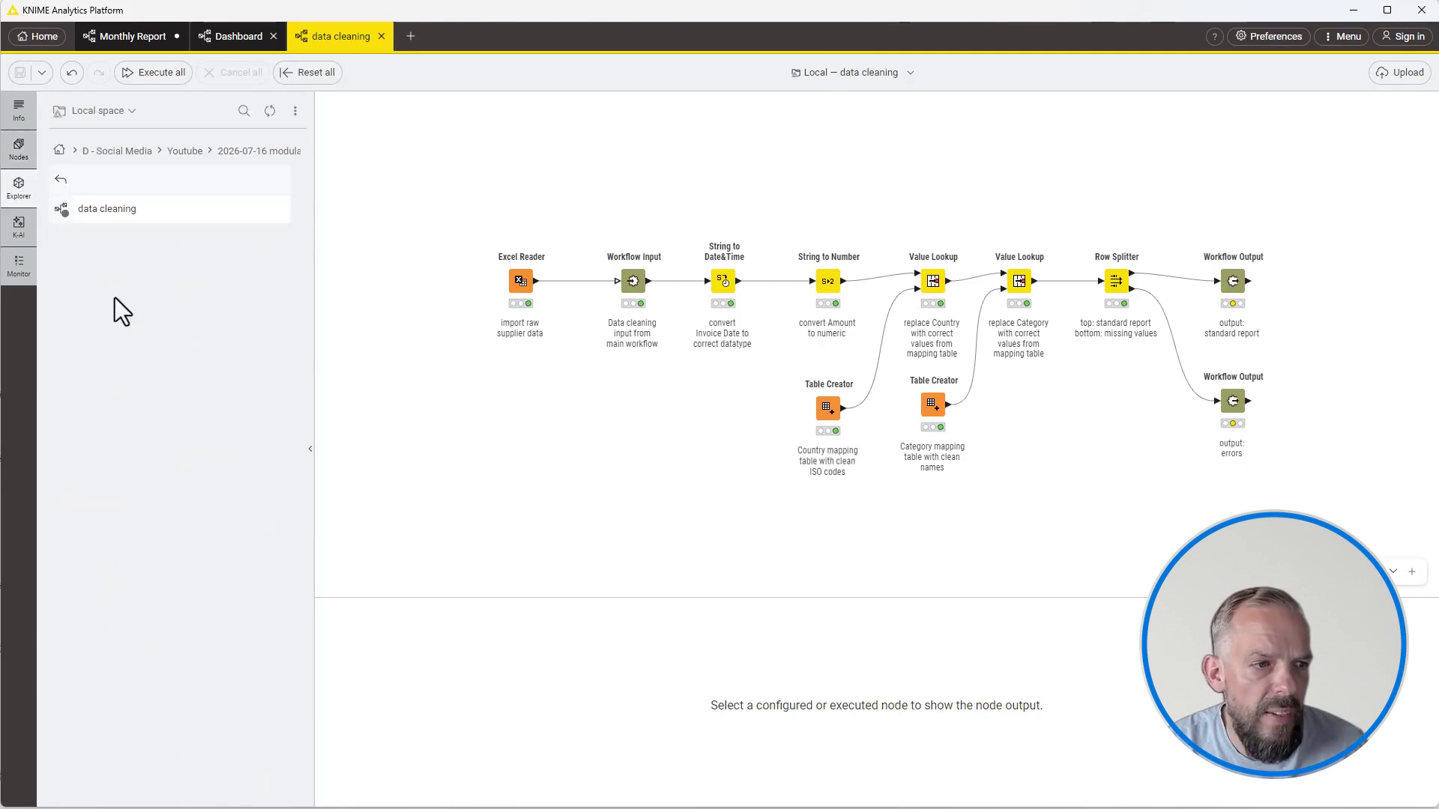
{"action": "left_click", "coordinate": [112, 187]}
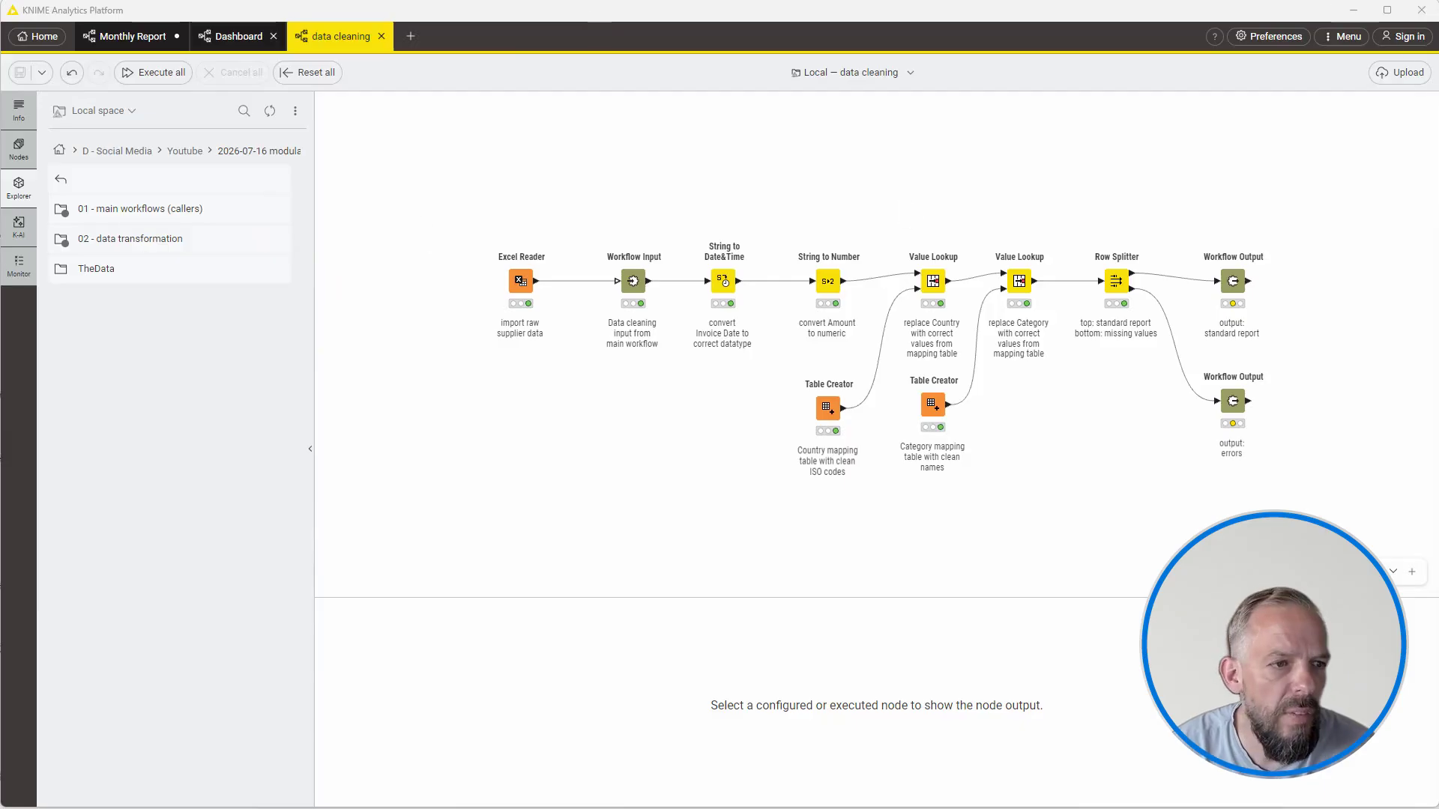
{"action": "double_click", "coordinate": [140, 210]}
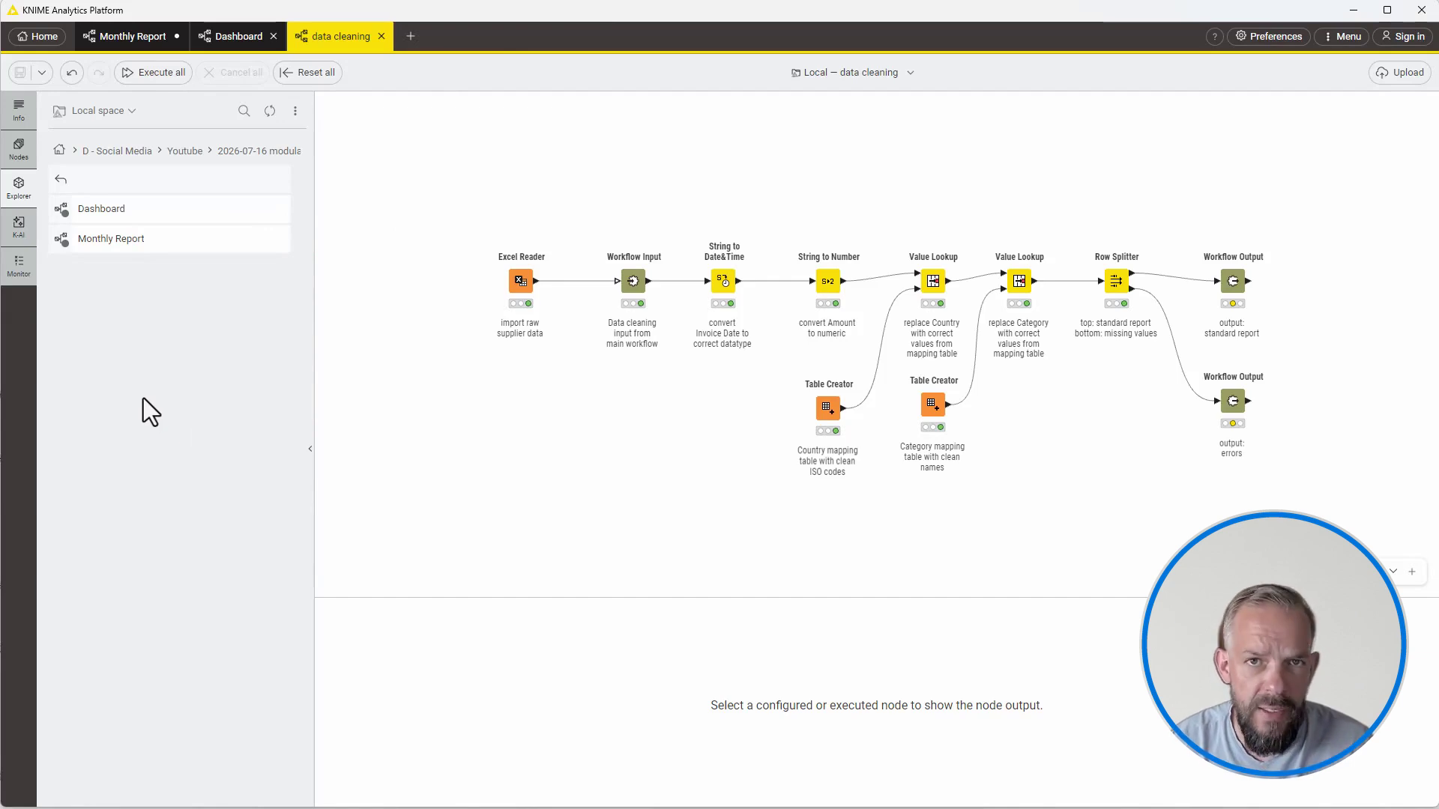
{"action": "left_click", "coordinate": [120, 186]}
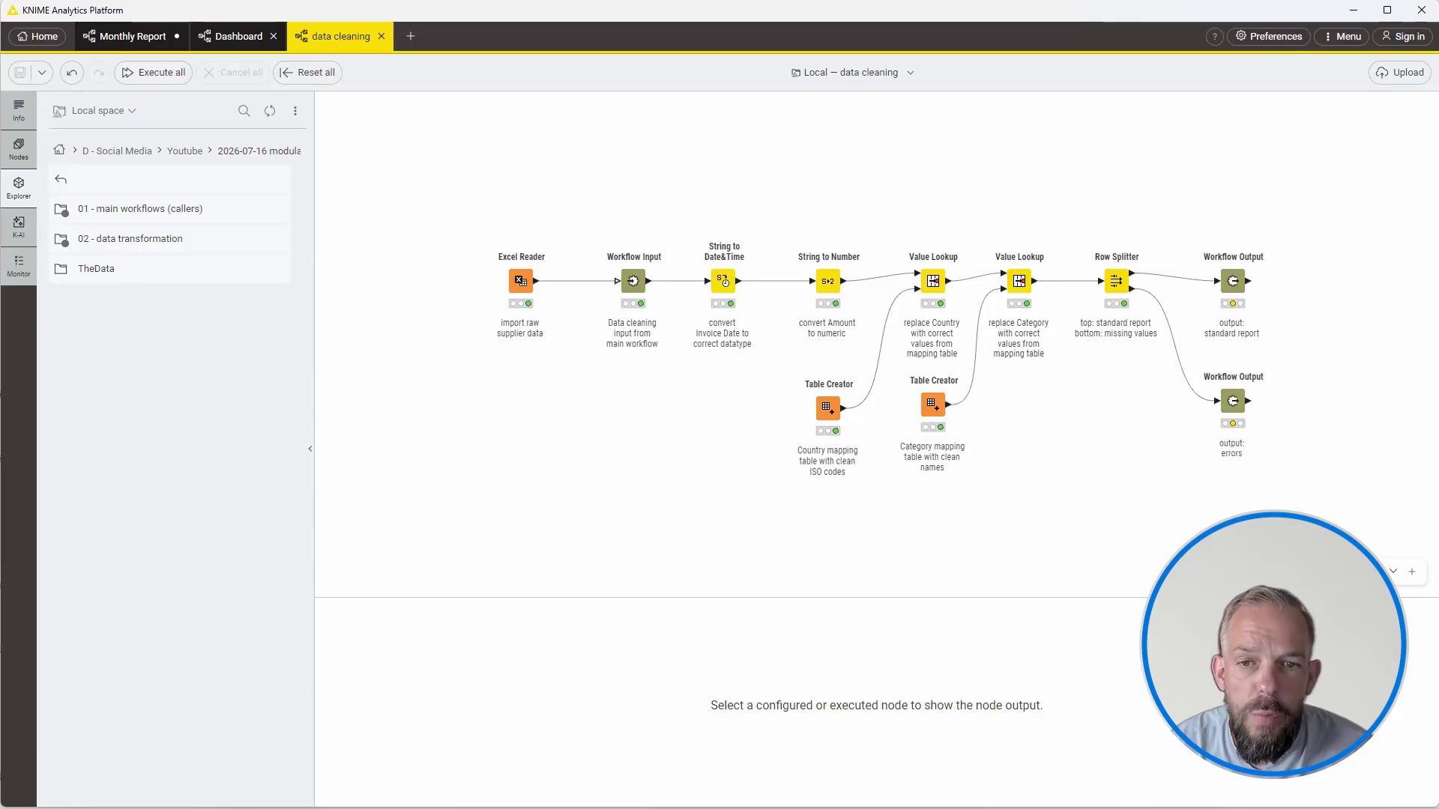
{"action": "mouse_move", "coordinate": [445, 284]}
{"action": "left_mouse_down"}
{"action": "mouse_move", "coordinate": [199, 233]}
{"action": "mouse_move", "coordinate": [196, 244]}
{"action": "left_mouse_up"}
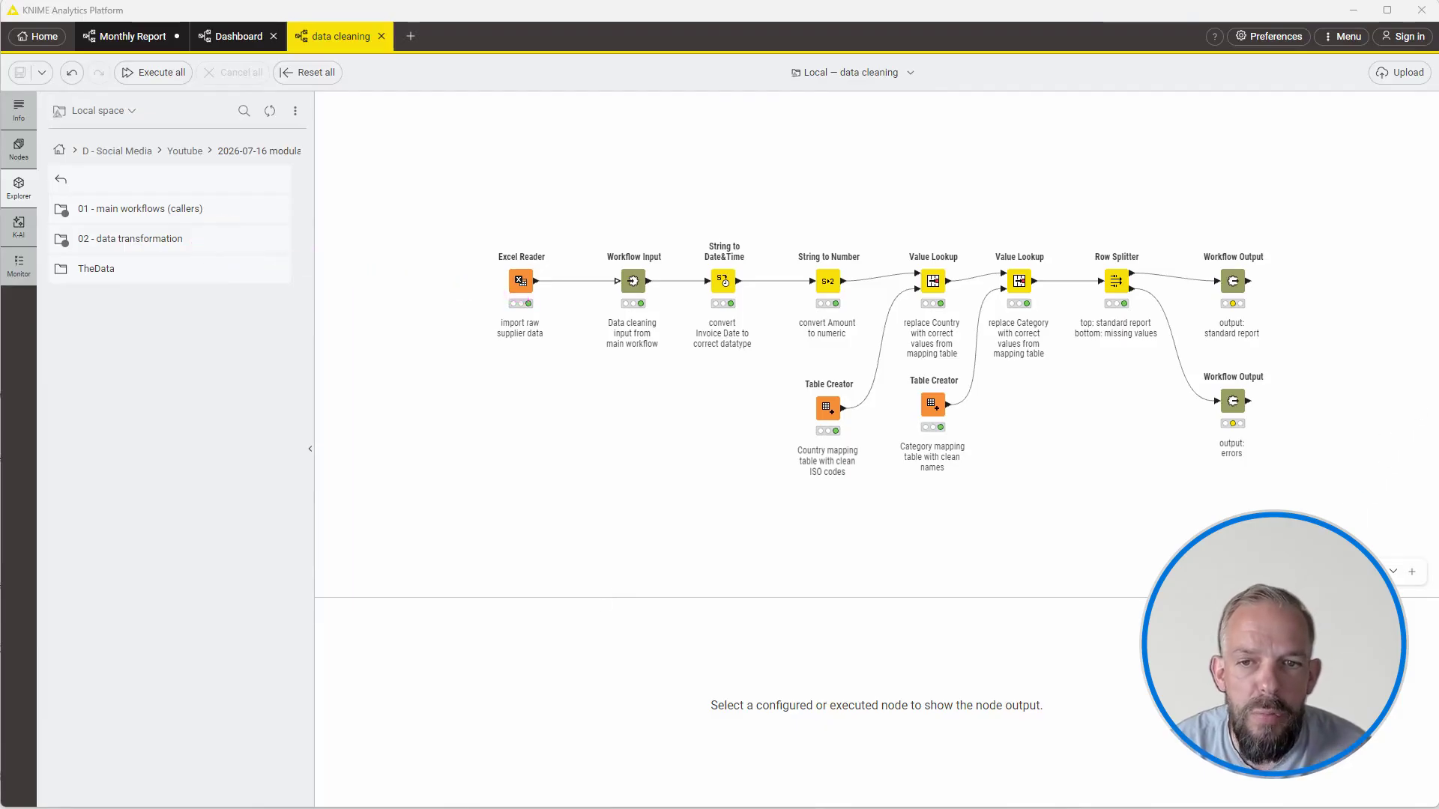
{"action": "double_click", "coordinate": [191, 240]}
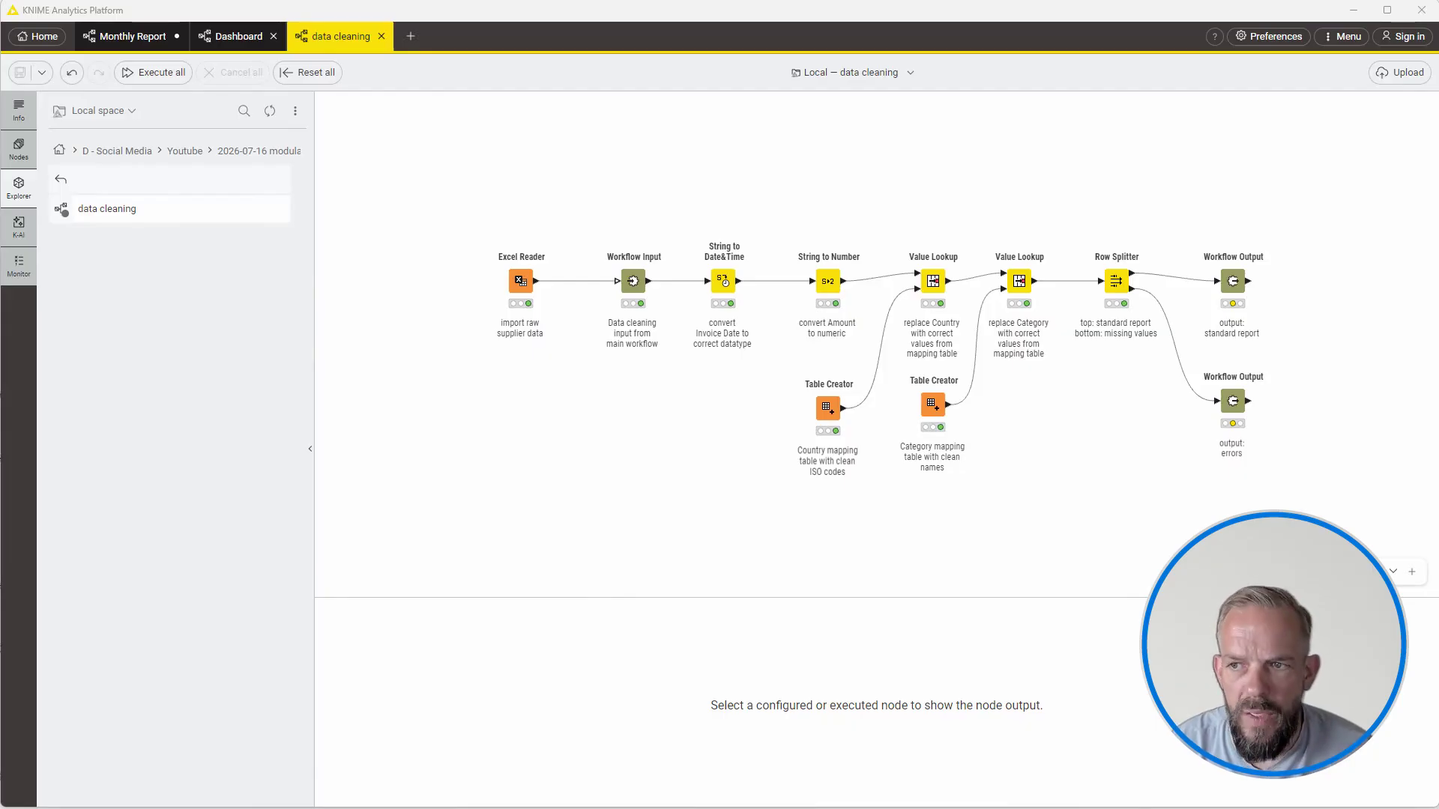
Step: In Monthly Report, point the Call Workflow Service node to ../../02 - data transformation/data cleaning, relative to the current workflow
{"action": "left_click", "coordinate": [126, 38]}
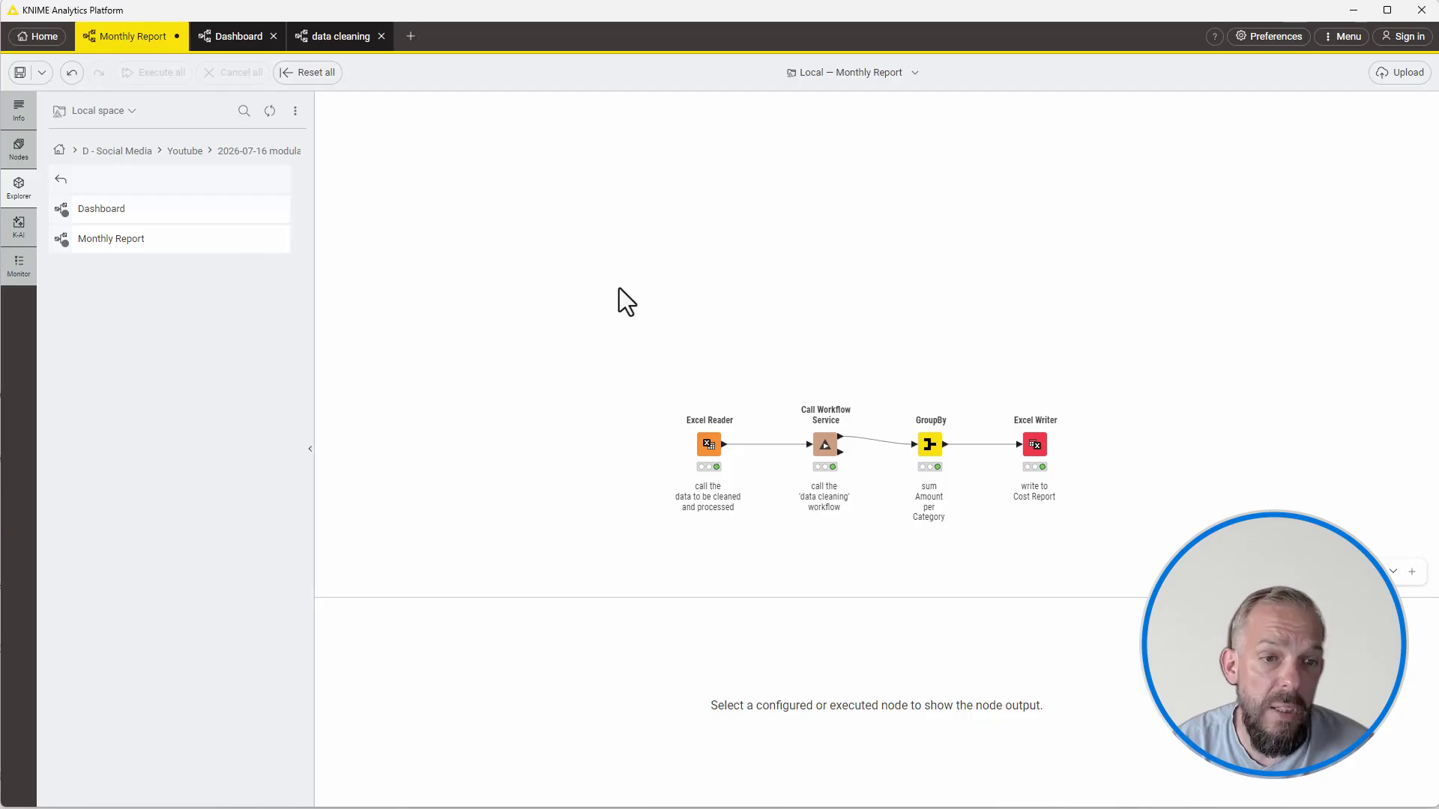
{"action": "scroll", "coordinate": [1100, 204], "scroll_direction": "down", "scroll_amount": 2}
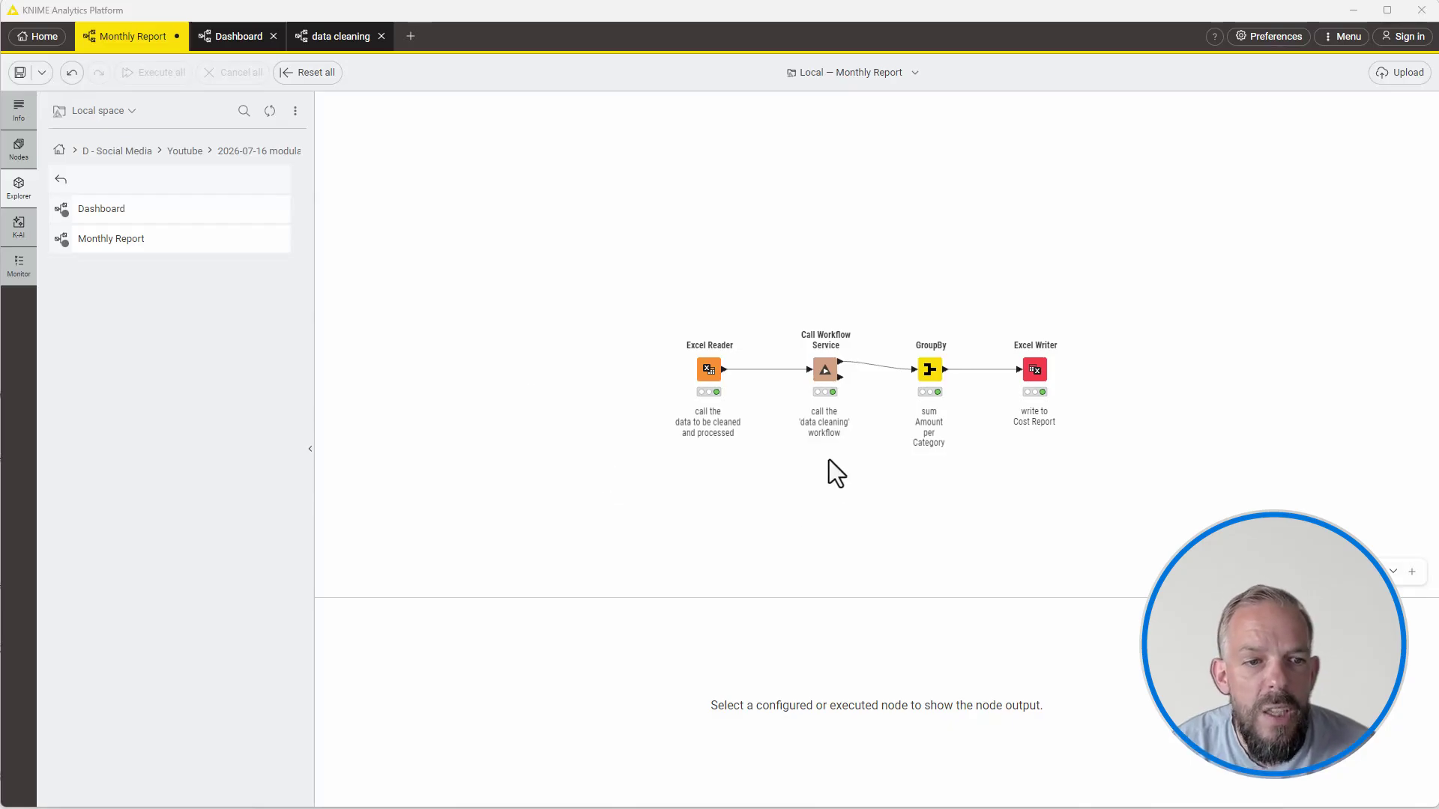
{"action": "left_click", "coordinate": [824, 370]}
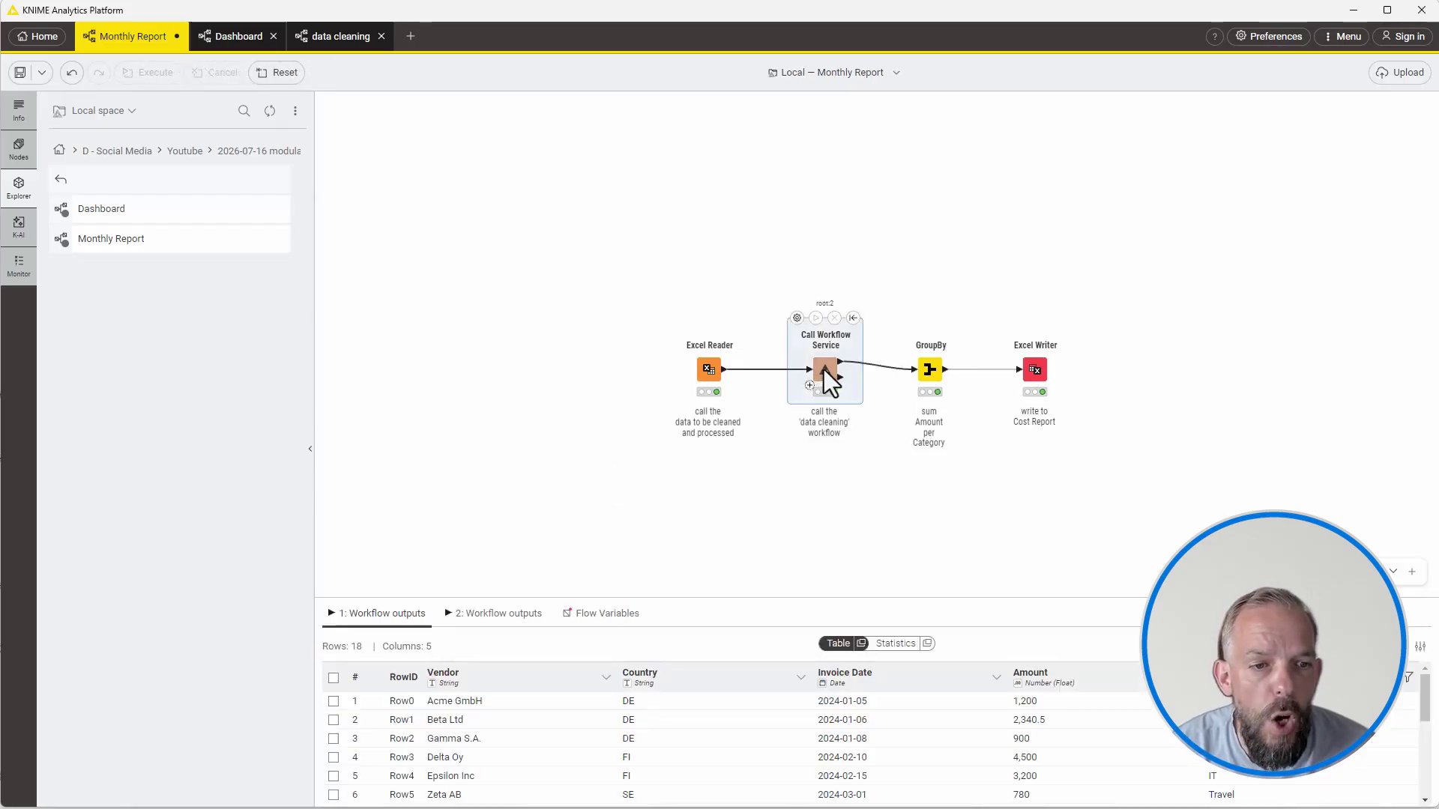
{"action": "left_click", "coordinate": [797, 318]}
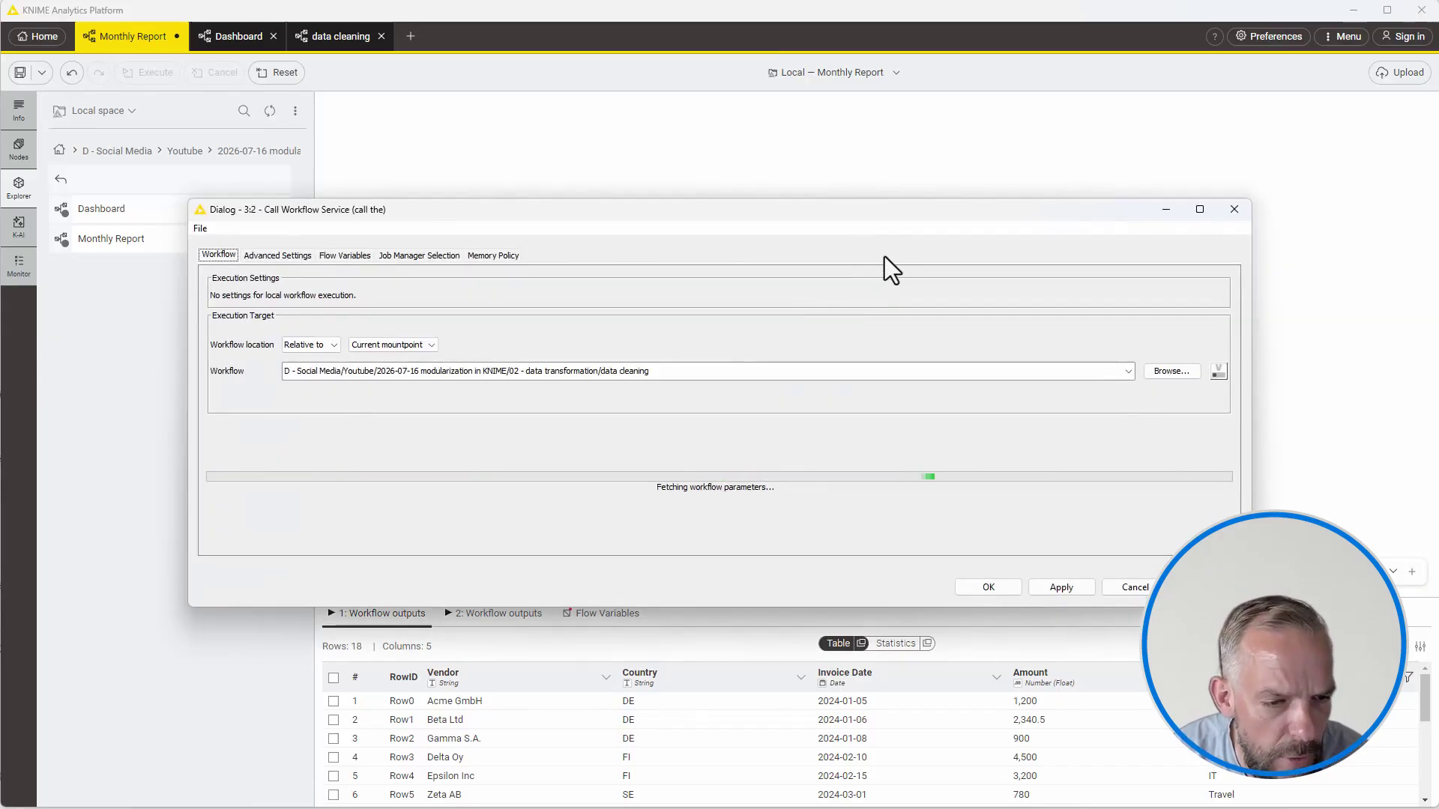
{"action": "key", "text": "Return"}
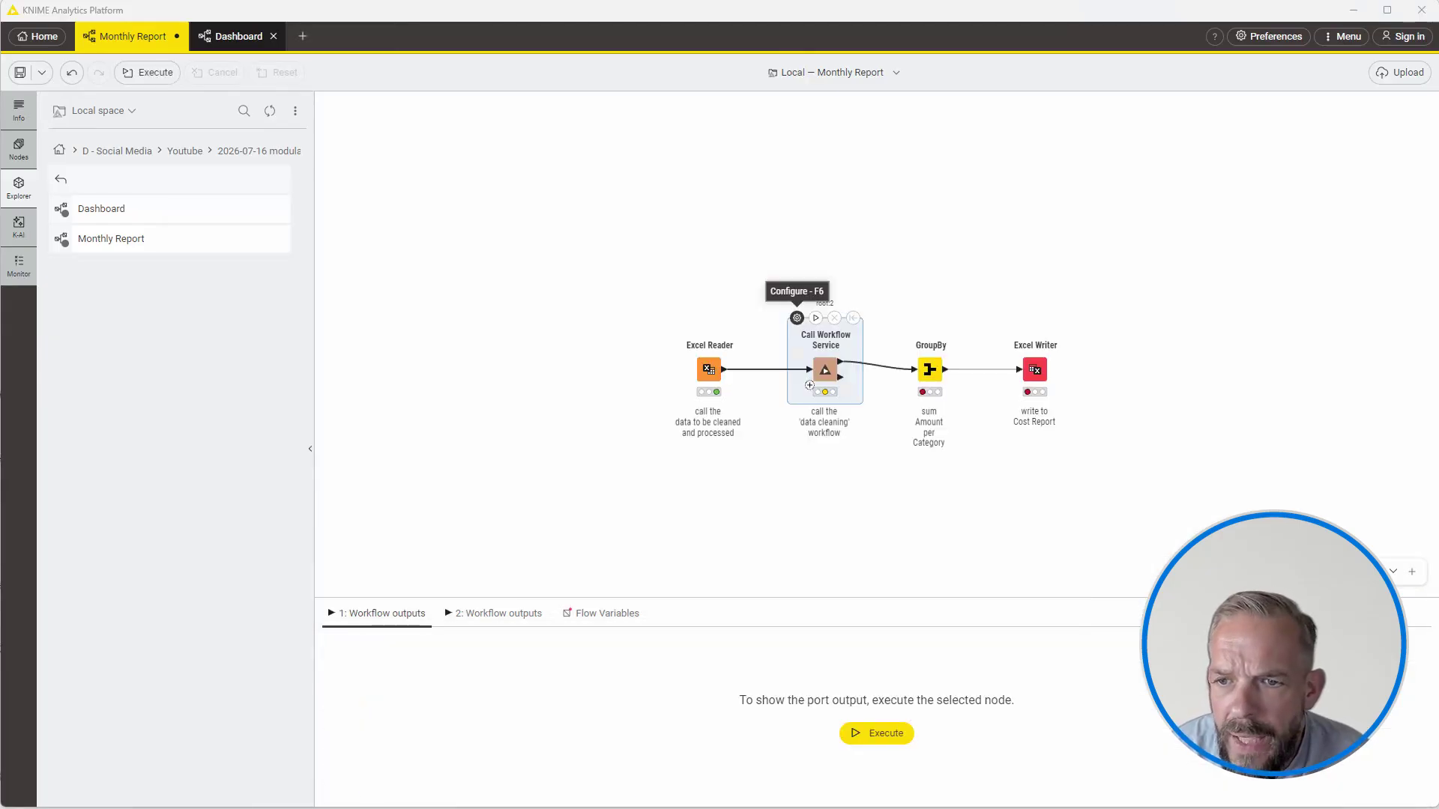
Step: Reorder the Call Workflow Service outputs so output-standard-report goes to Output Port 1 and output-errors to Output Port 2
{"action": "mouse_move", "coordinate": [798, 339]}
{"action": "left_click", "coordinate": [797, 318]}
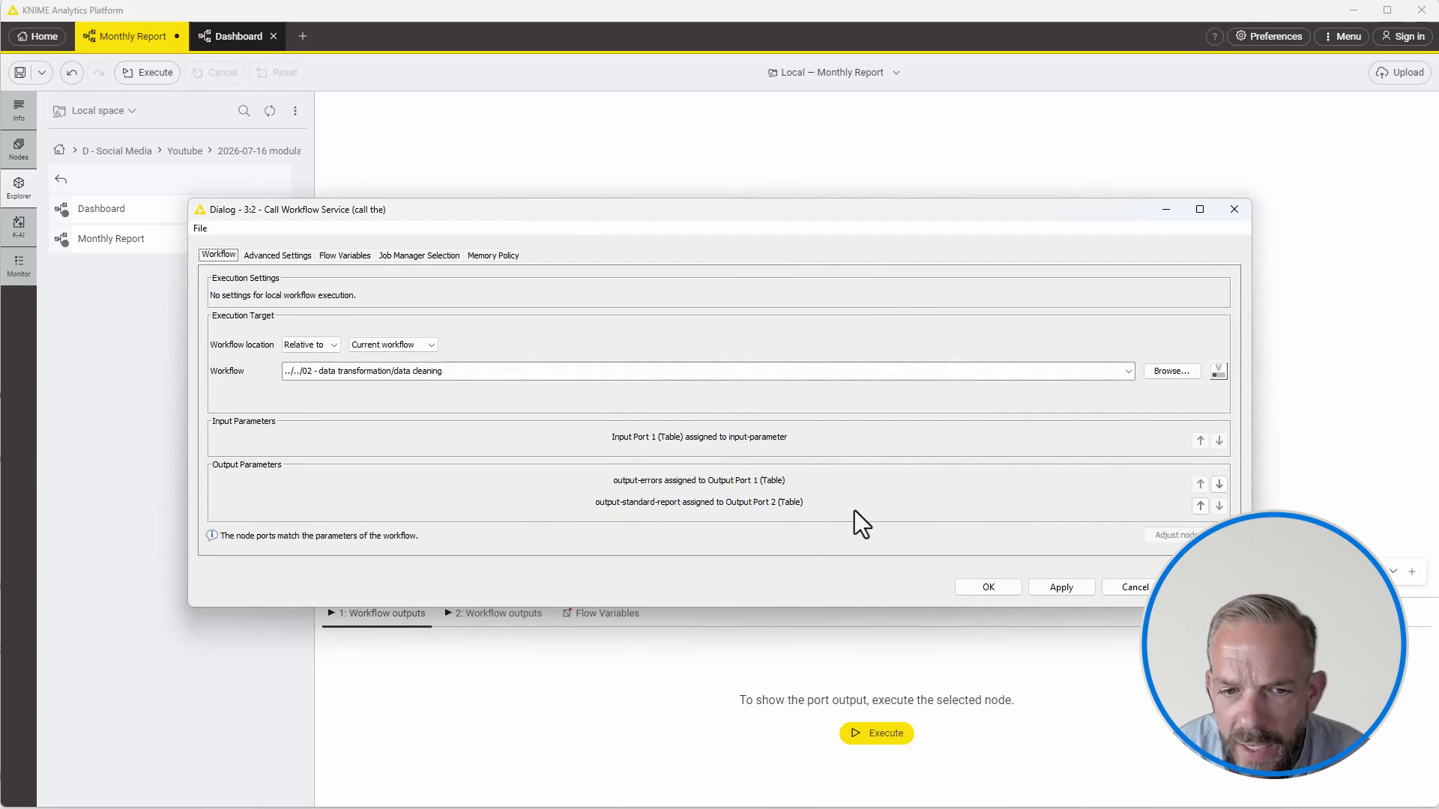
{"action": "left_click", "coordinate": [1220, 484]}
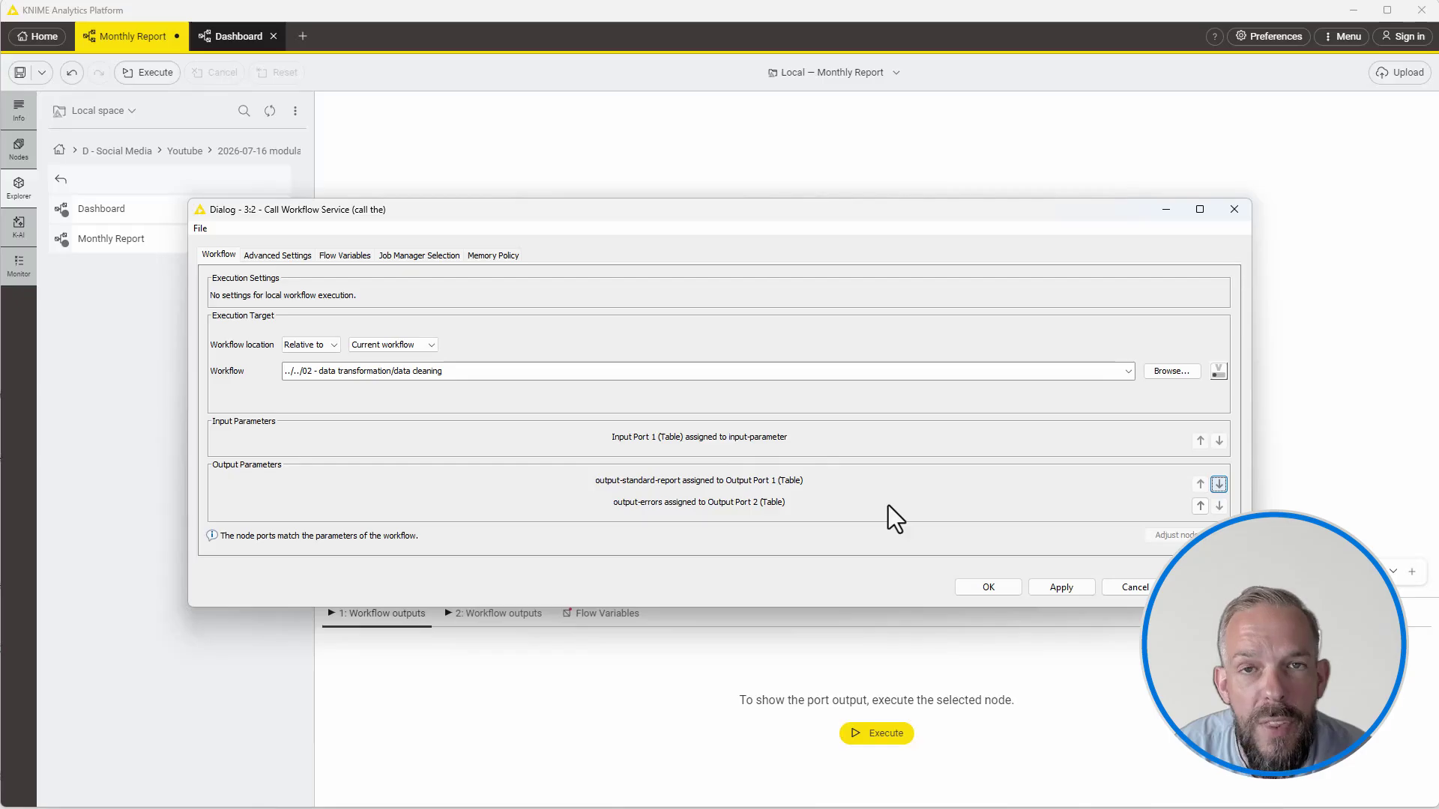
{"action": "left_click", "coordinate": [969, 589]}
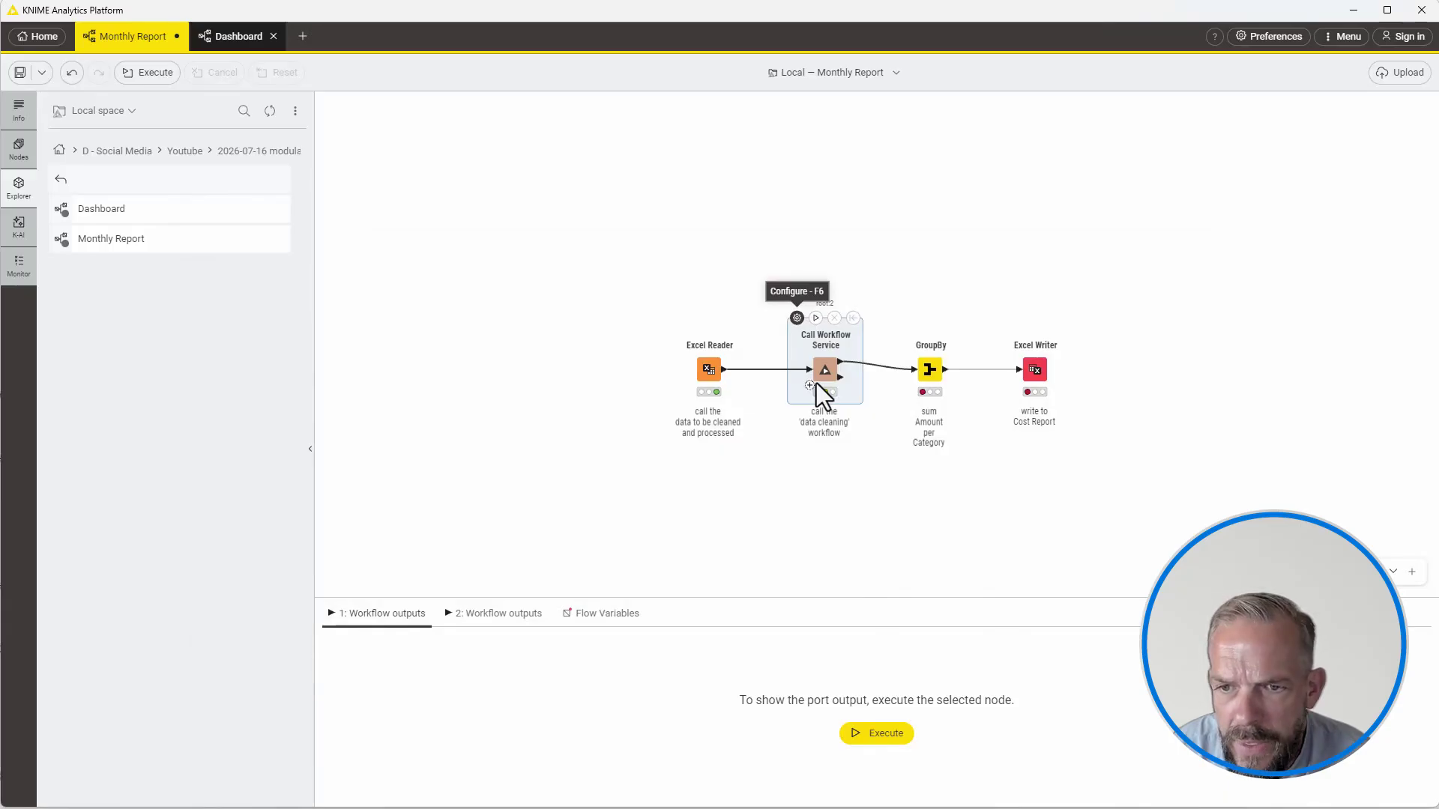
Step: Execute the Call Workflow Service node and inspect the tables at both of its workflow outputs
{"action": "left_click", "coordinate": [816, 318]}
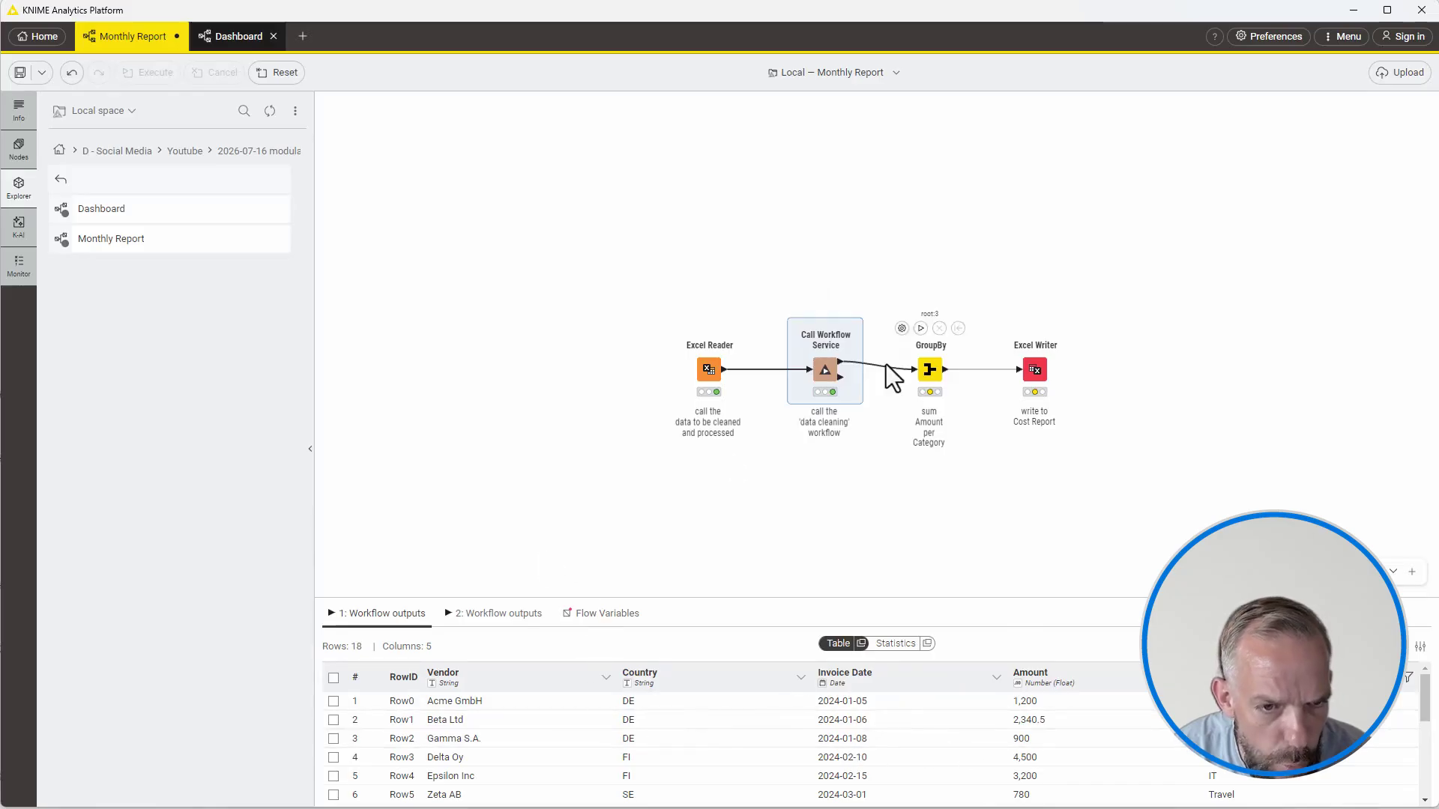
{"action": "scroll", "coordinate": [1014, 745], "scroll_direction": "down", "scroll_amount": 3}
{"action": "scroll", "coordinate": [1014, 747], "scroll_direction": "up", "scroll_amount": 3}
{"action": "left_click", "coordinate": [501, 615]}
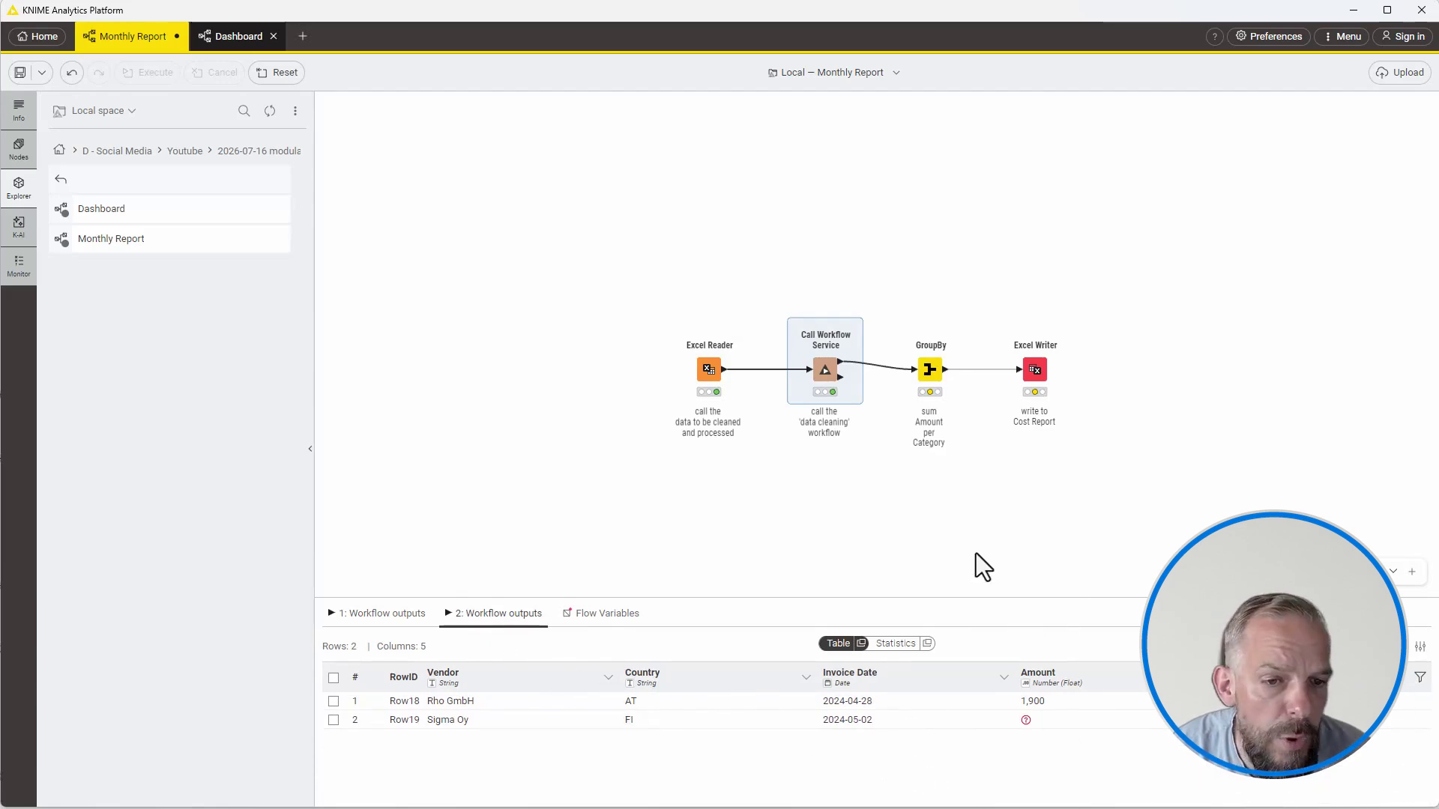
Step: Review the GroupBy node's group column and manual aggregation settings, confirm them and execute the node
{"action": "double_click", "coordinate": [930, 369]}
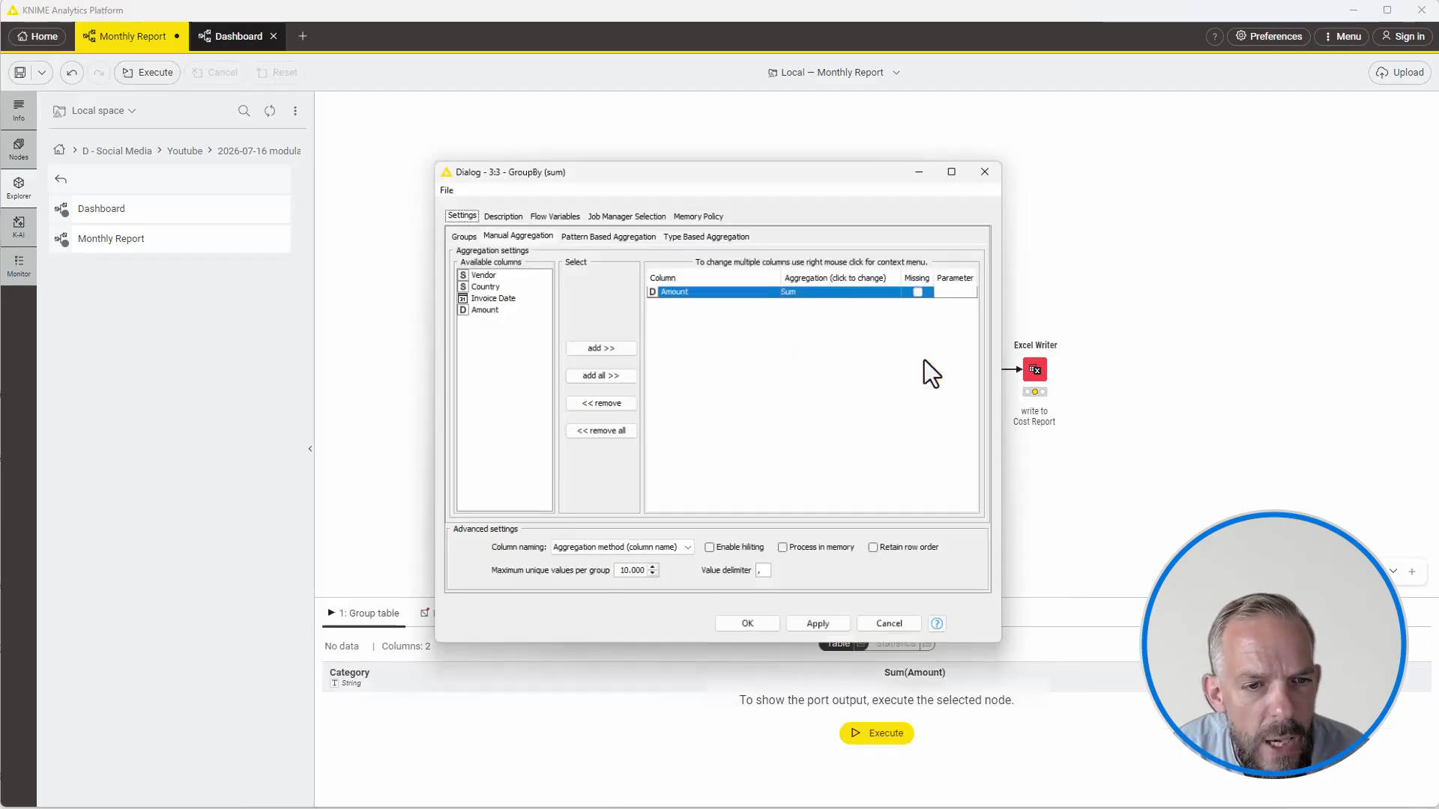
{"action": "left_click", "coordinate": [457, 230]}
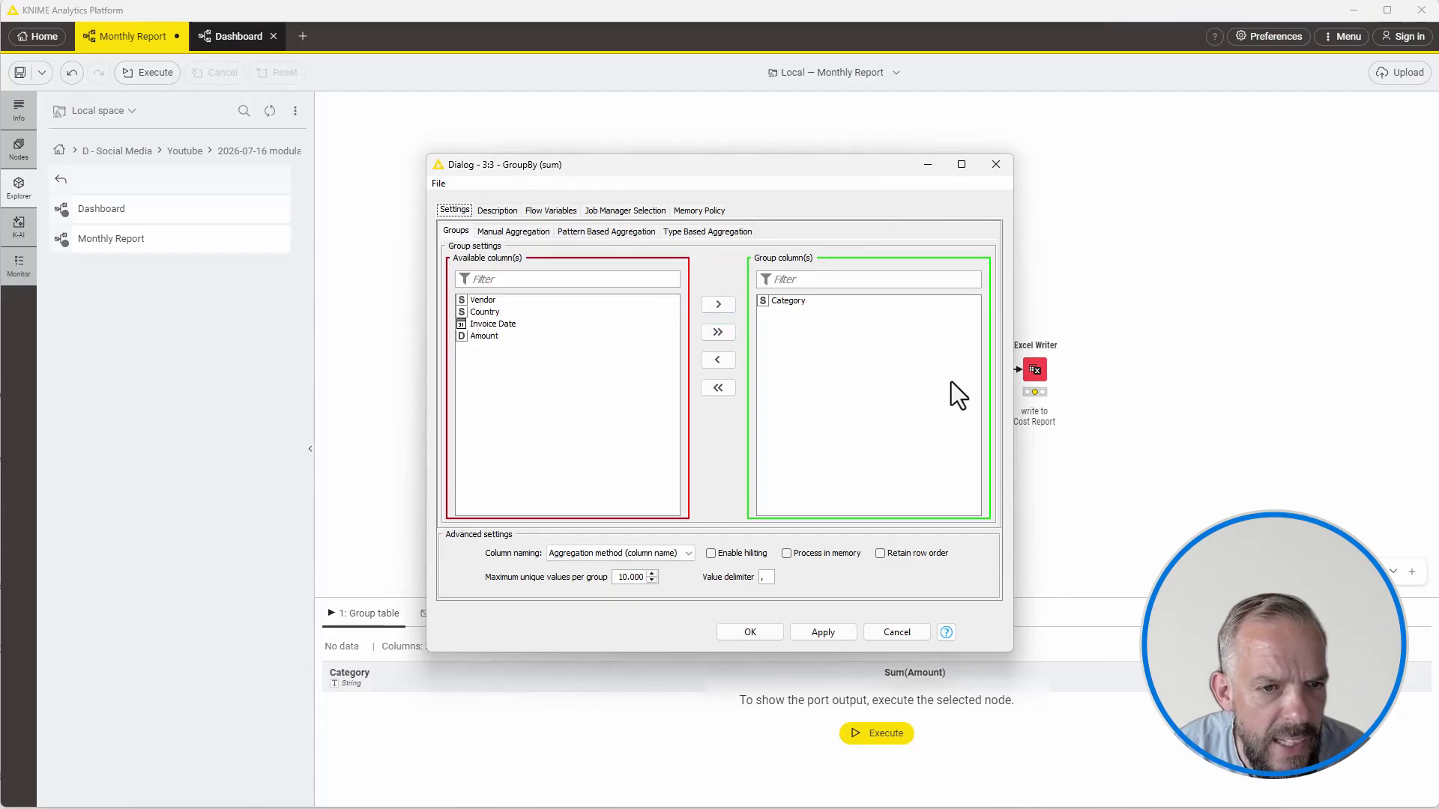
{"action": "left_click", "coordinate": [544, 234]}
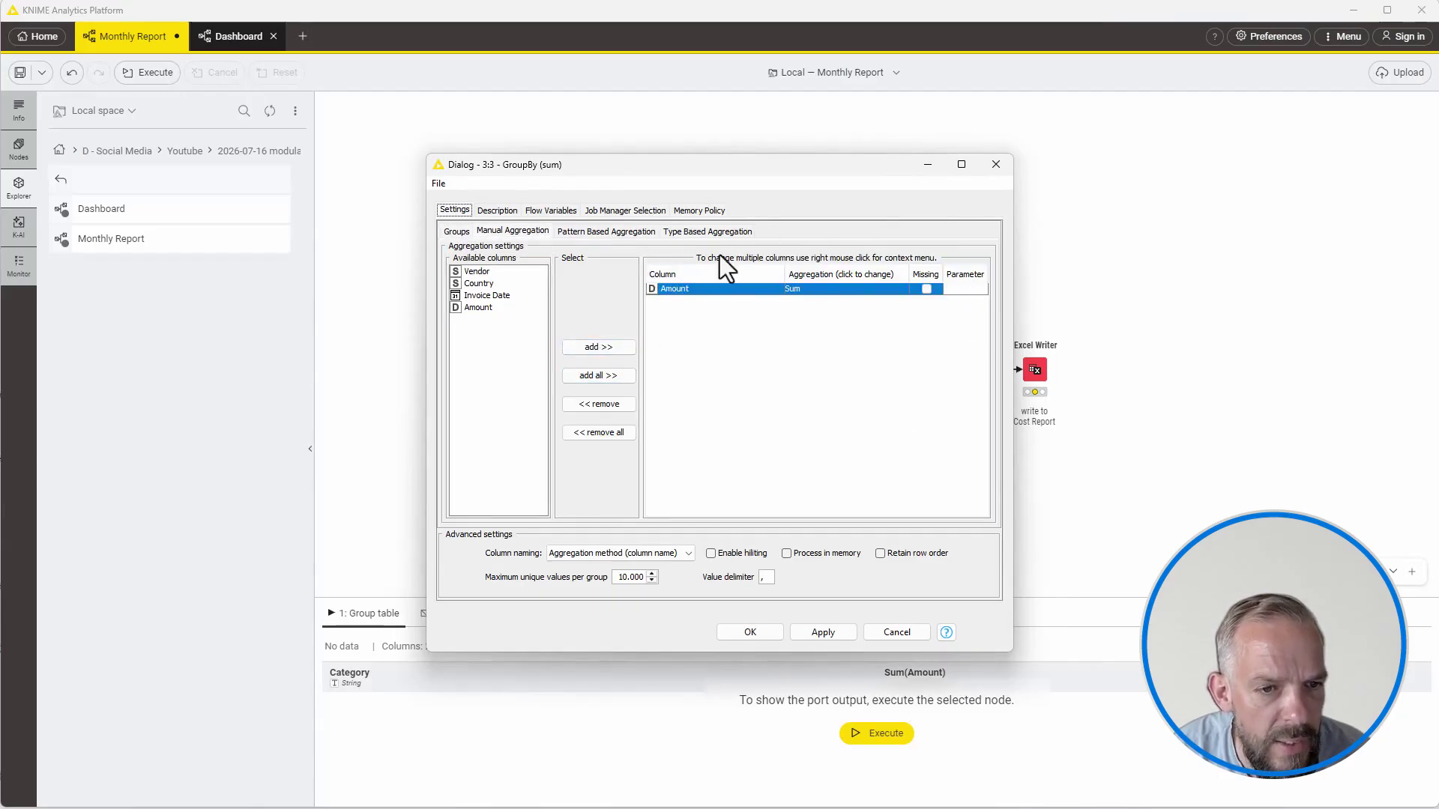
{"action": "left_click", "coordinate": [763, 637]}
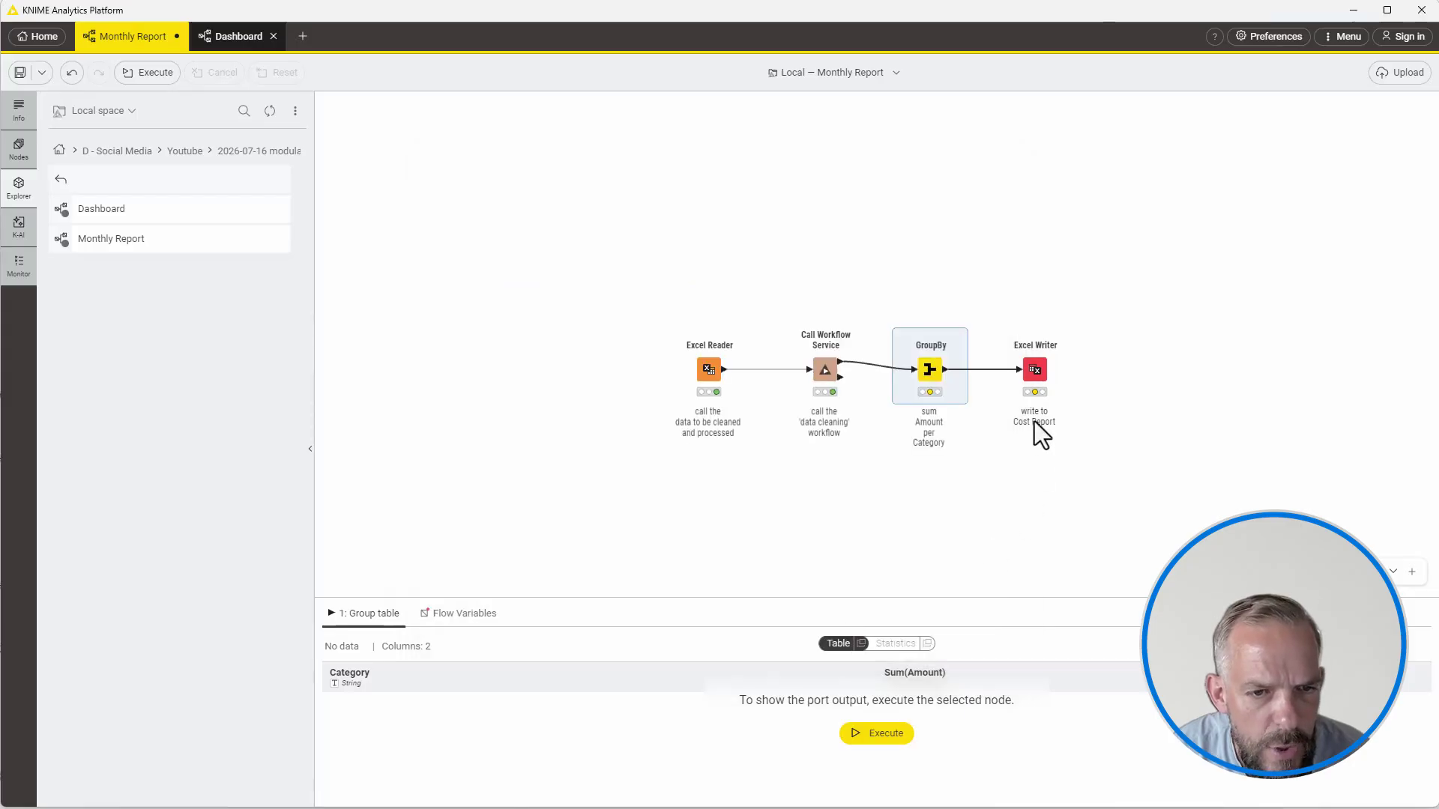
{"action": "left_click", "coordinate": [921, 328]}
Step: Select the Excel Writer node and look through the contents of the TheData folder
{"action": "left_click", "coordinate": [1033, 372]}
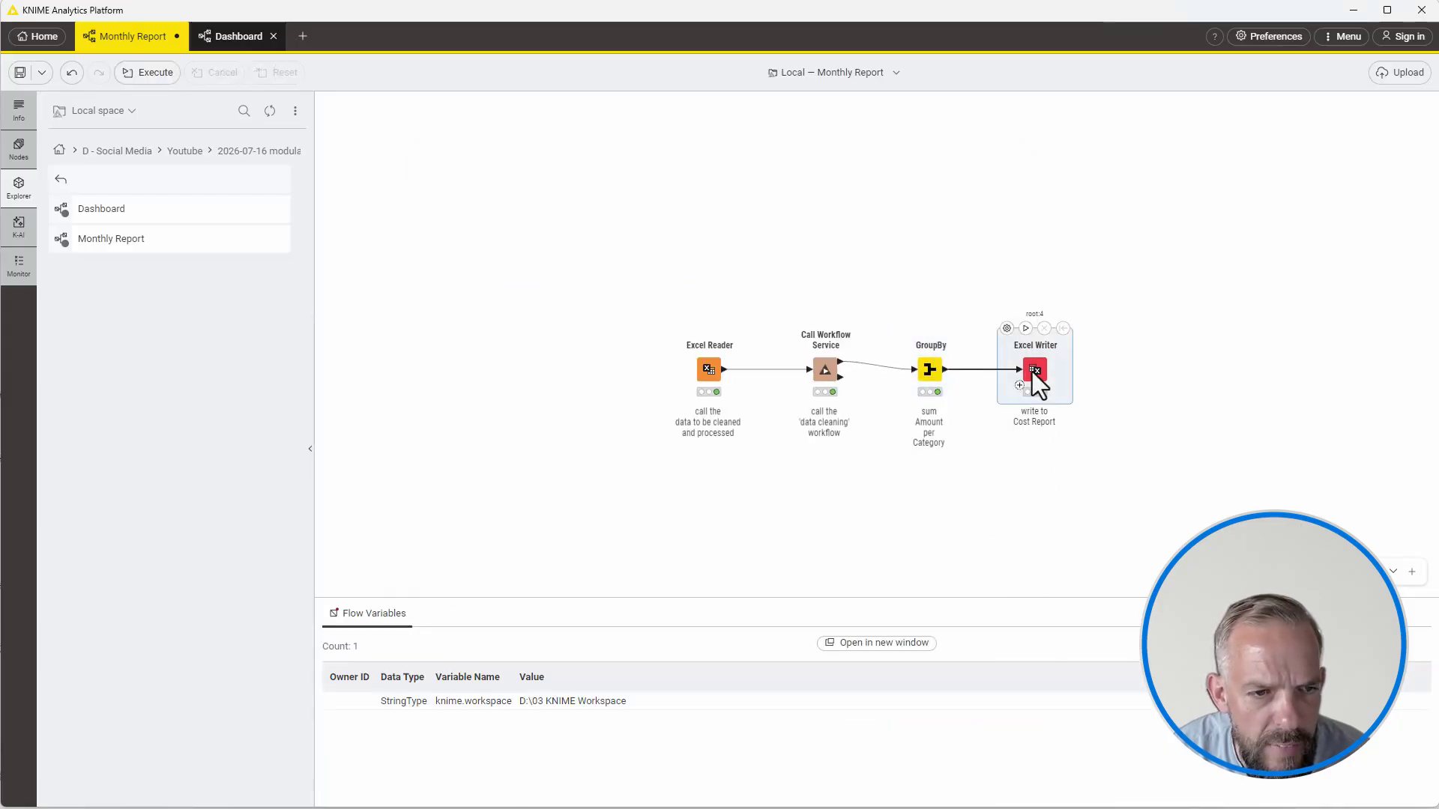
{"action": "left_click", "coordinate": [136, 185]}
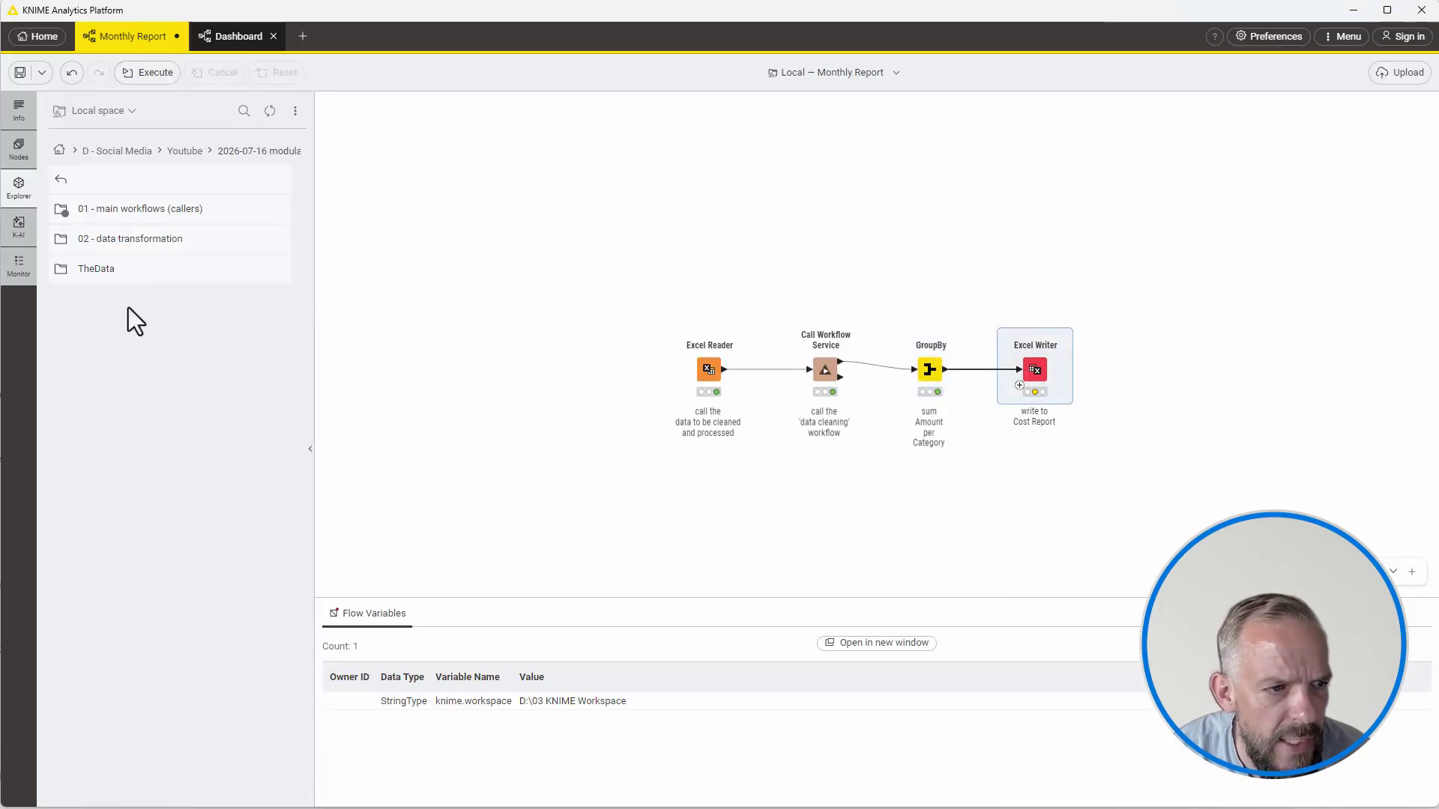
{"action": "double_click", "coordinate": [145, 269]}
{"action": "double_click", "coordinate": [137, 219]}
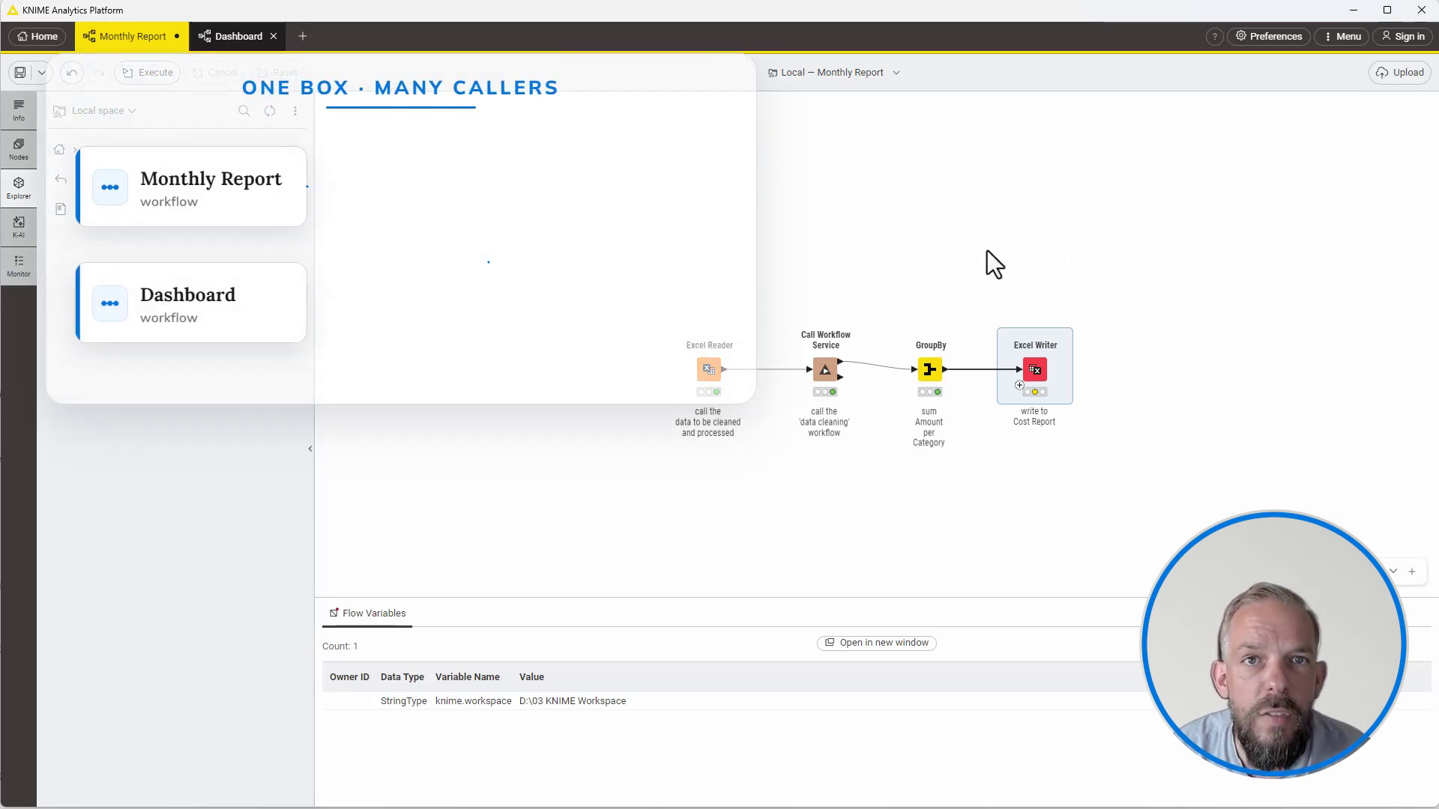
Step: In the Dashboard workflow, inspect the Call Workflow Service and GroupBy outputs and view the Totals by Category bar chart
{"action": "left_click", "coordinate": [240, 41]}
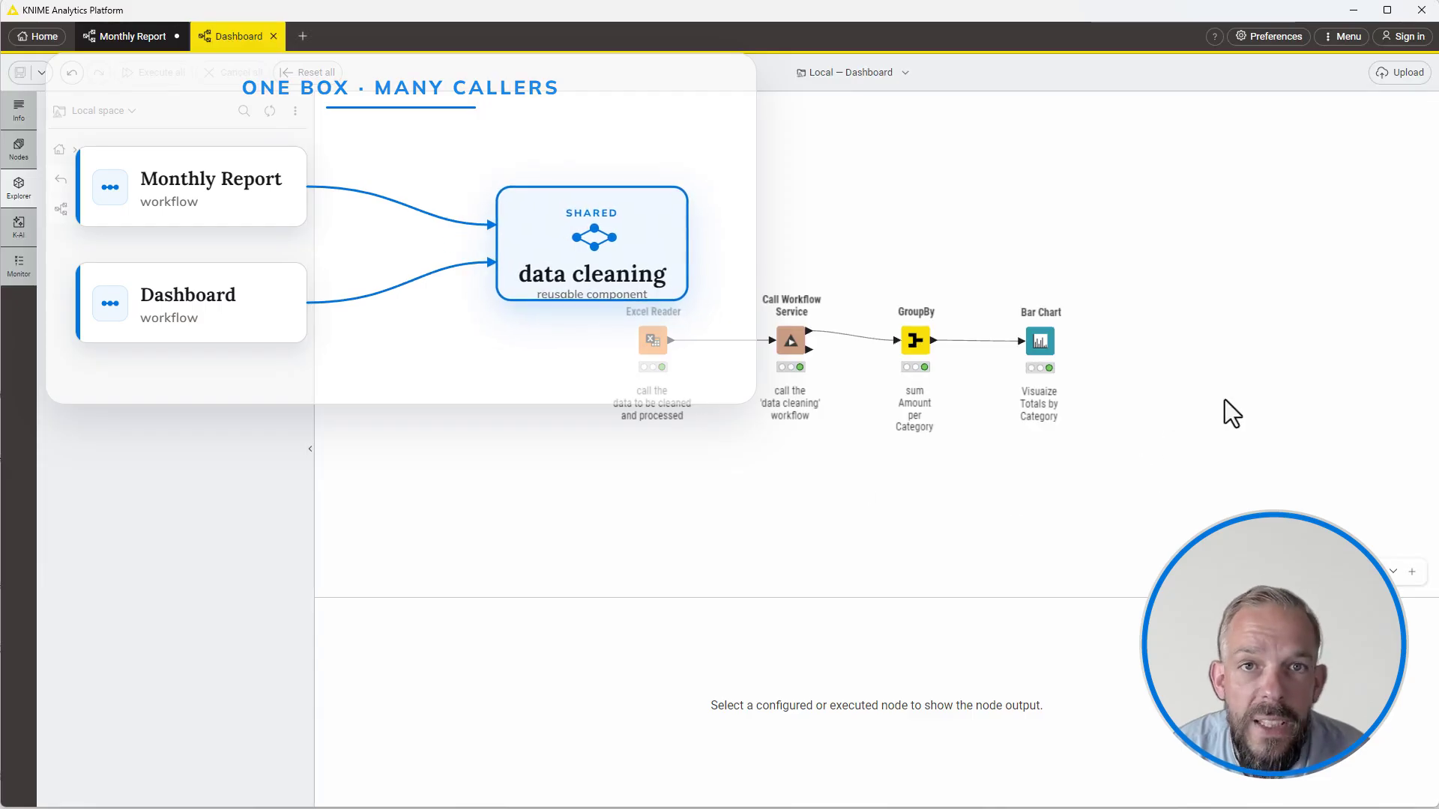
{"action": "left_click", "coordinate": [790, 342]}
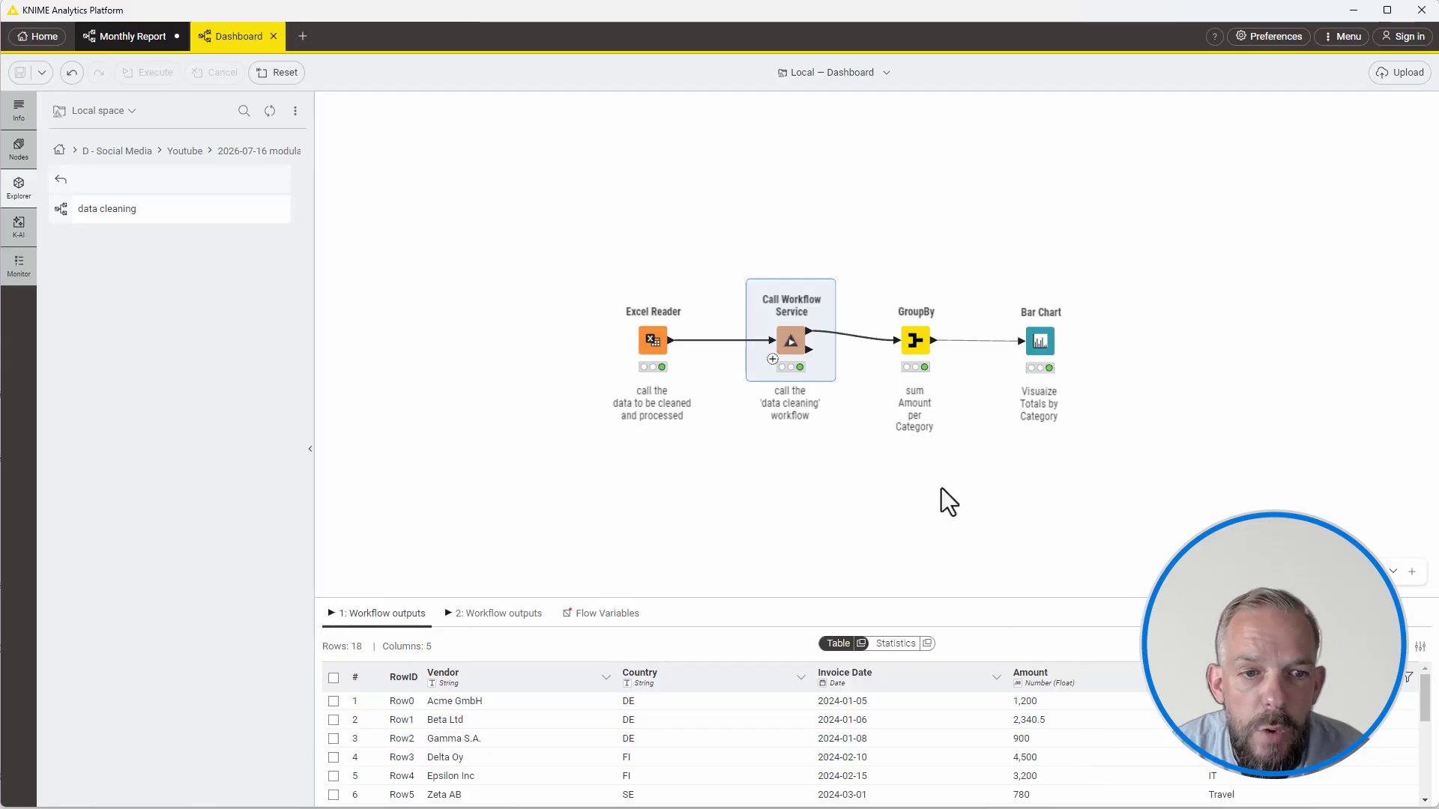
{"action": "left_click", "coordinate": [924, 361]}
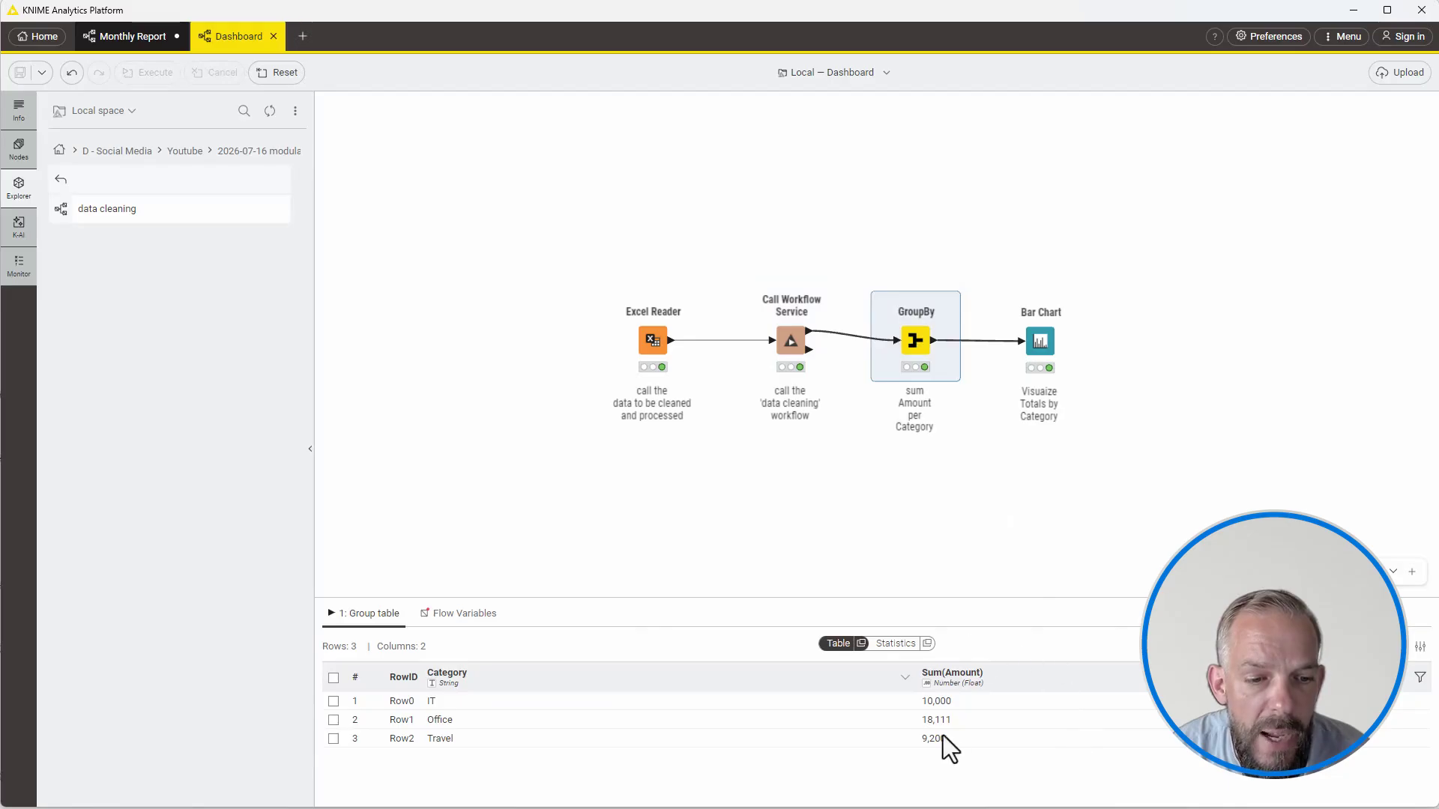
{"action": "mouse_move", "coordinate": [1045, 341]}
{"action": "left_click", "coordinate": [1084, 293]}
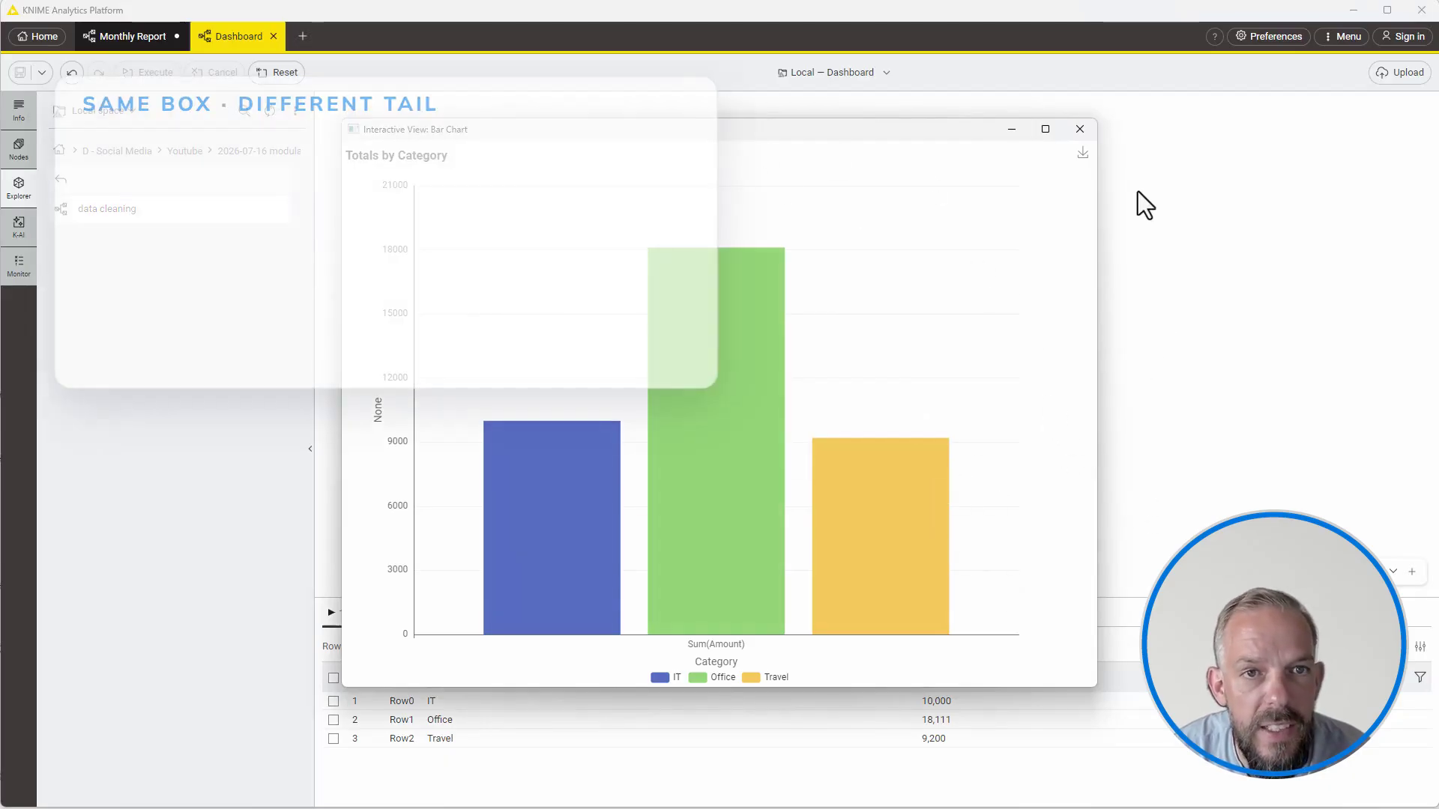
{"action": "key", "text": "Escape"}
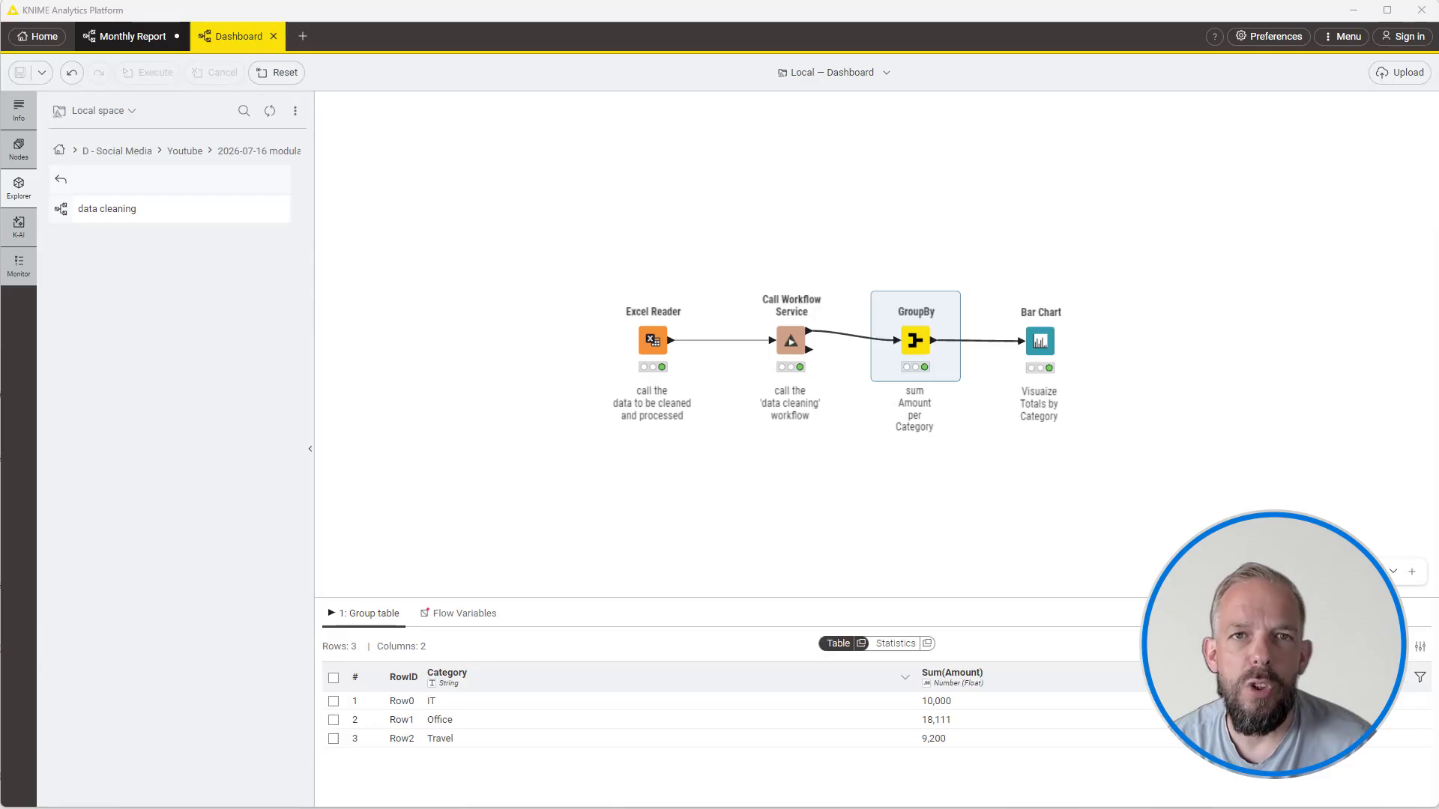
Step: In the data cleaning workflow, add a Bundesrepublik Deutschland row to the Country mapping Table Creator and save the workflow
{"action": "double_click", "coordinate": [98, 209]}
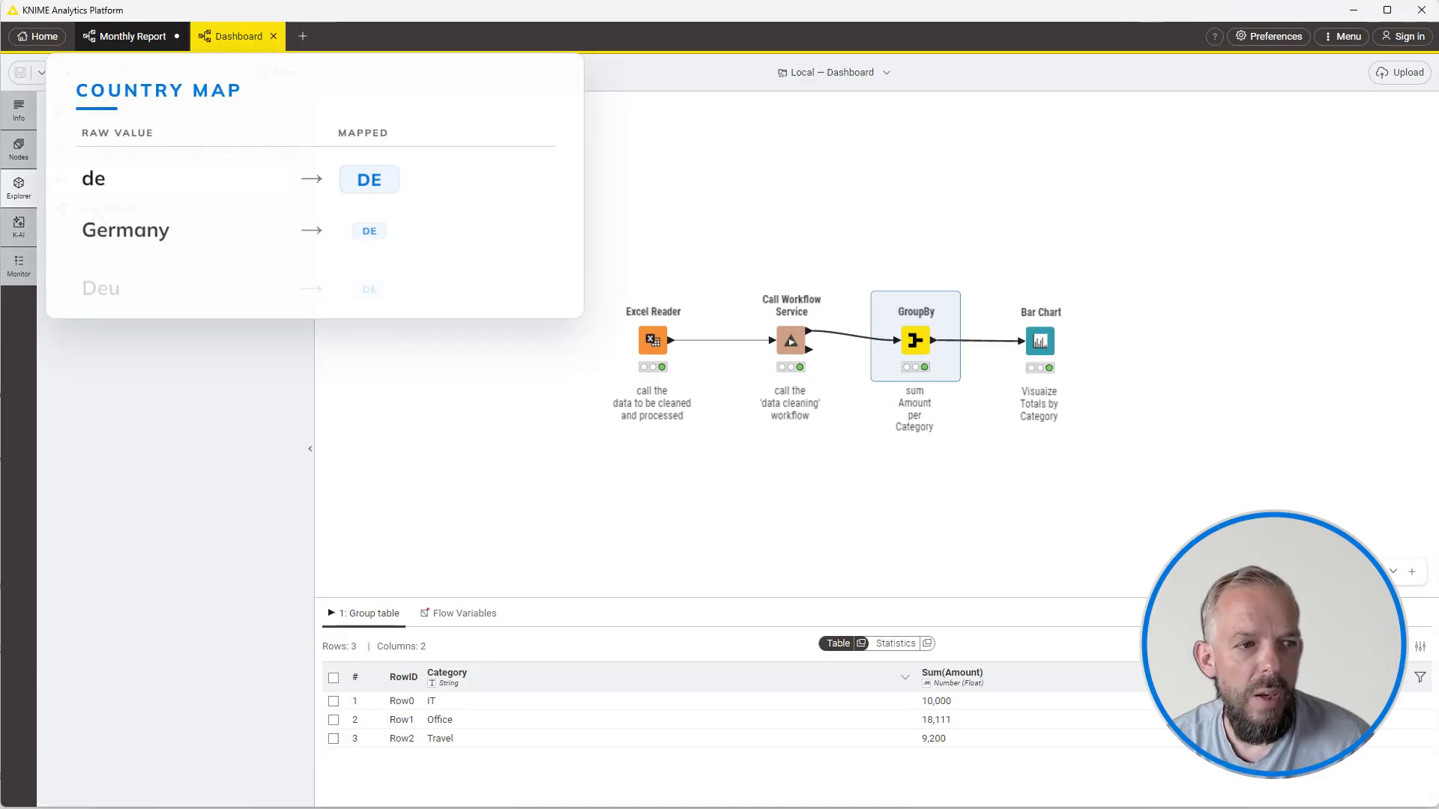
{"action": "double_click", "coordinate": [828, 409]}
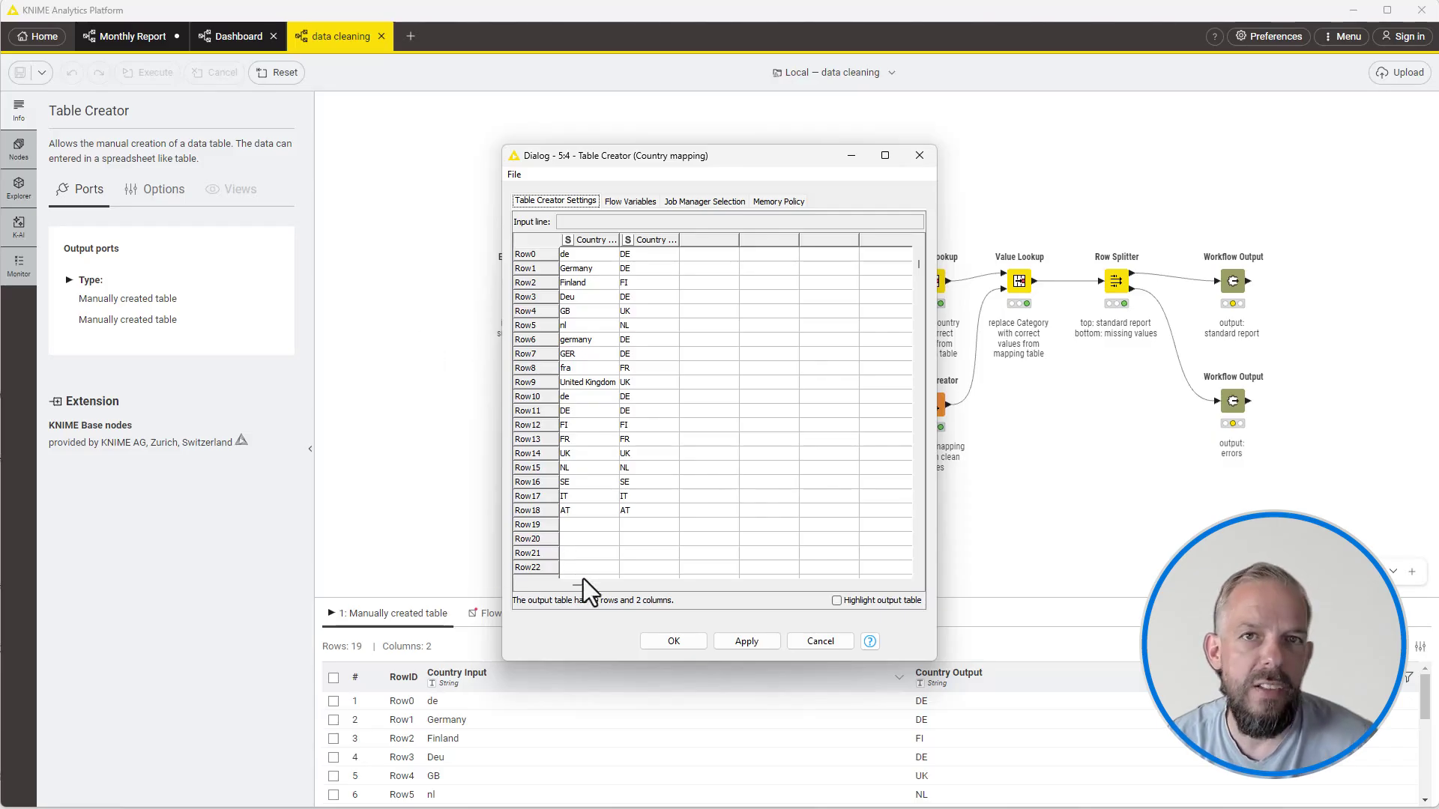
{"action": "left_click", "coordinate": [589, 526]}
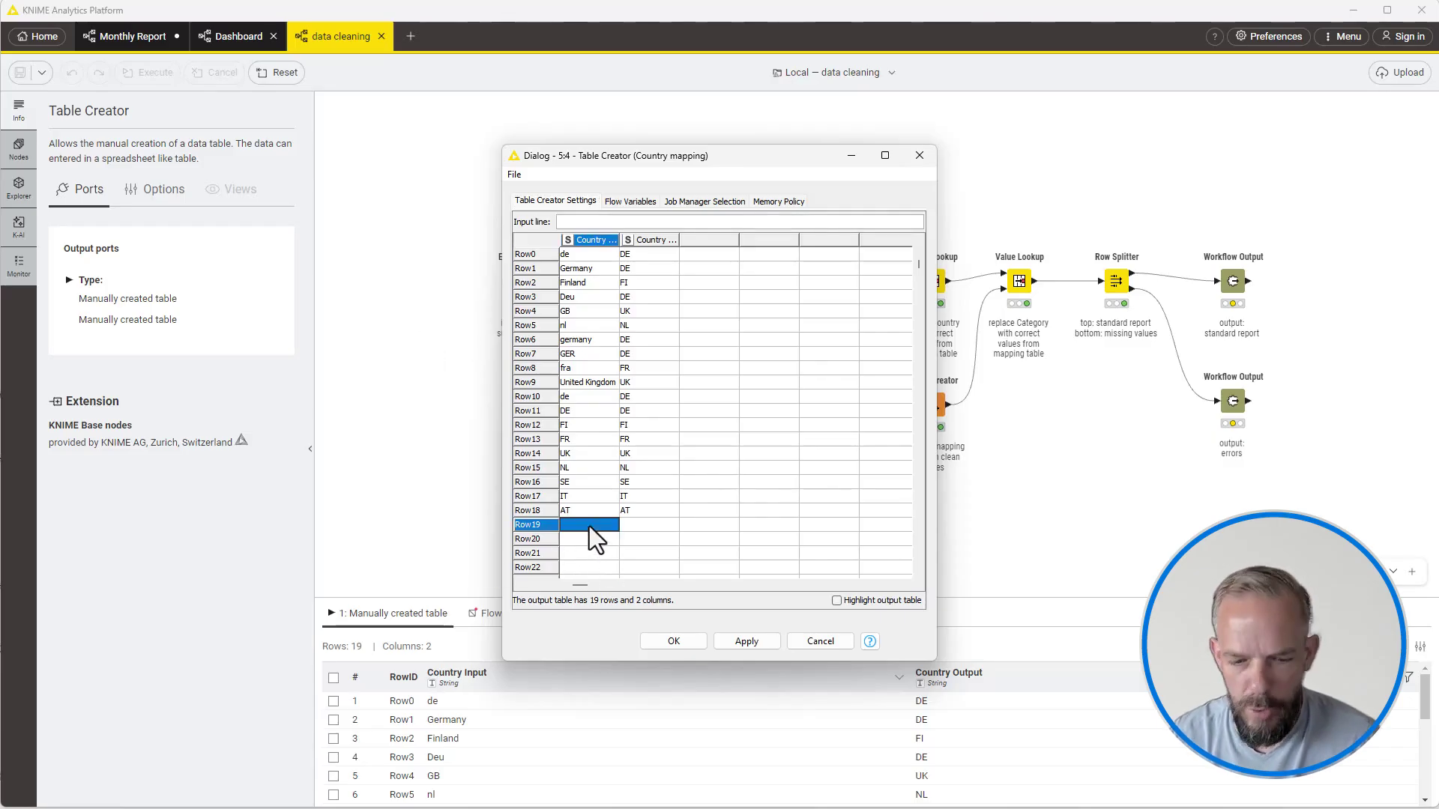
{"action": "type", "text": "Bundesrepublik Deutschland"}
{"action": "key", "text": "Tab"}
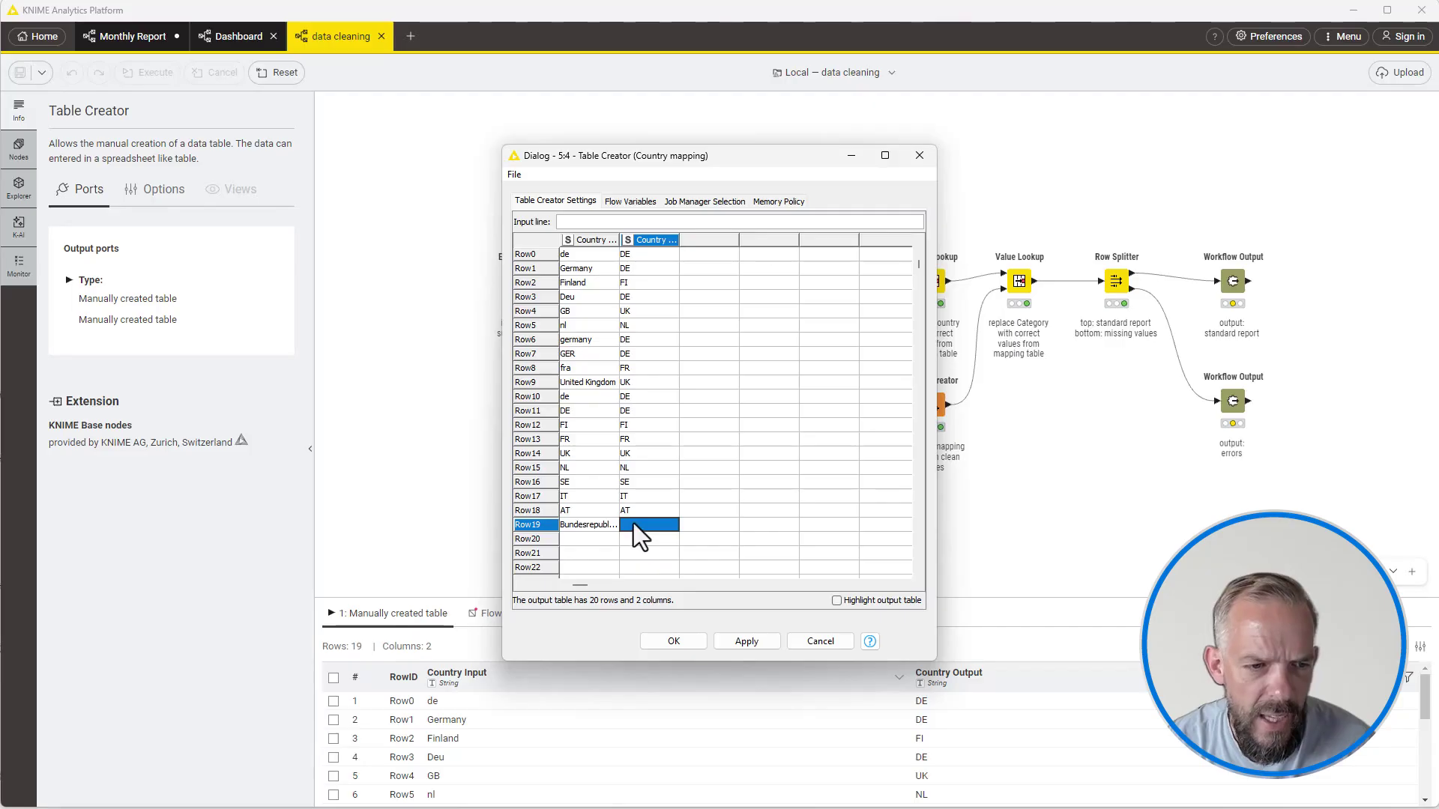
{"action": "left_click", "coordinate": [663, 639]}
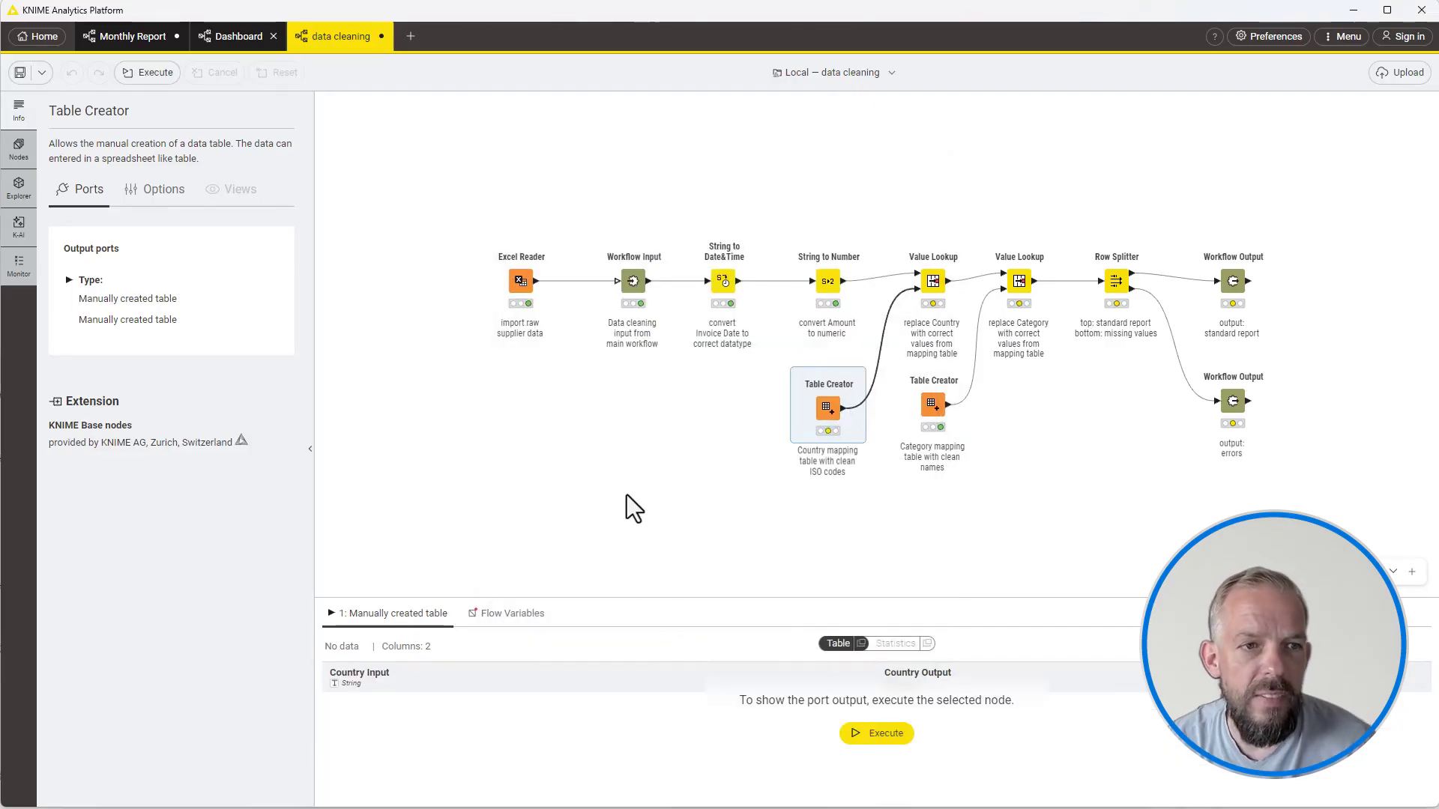
{"action": "key", "text": "ctrl+s"}
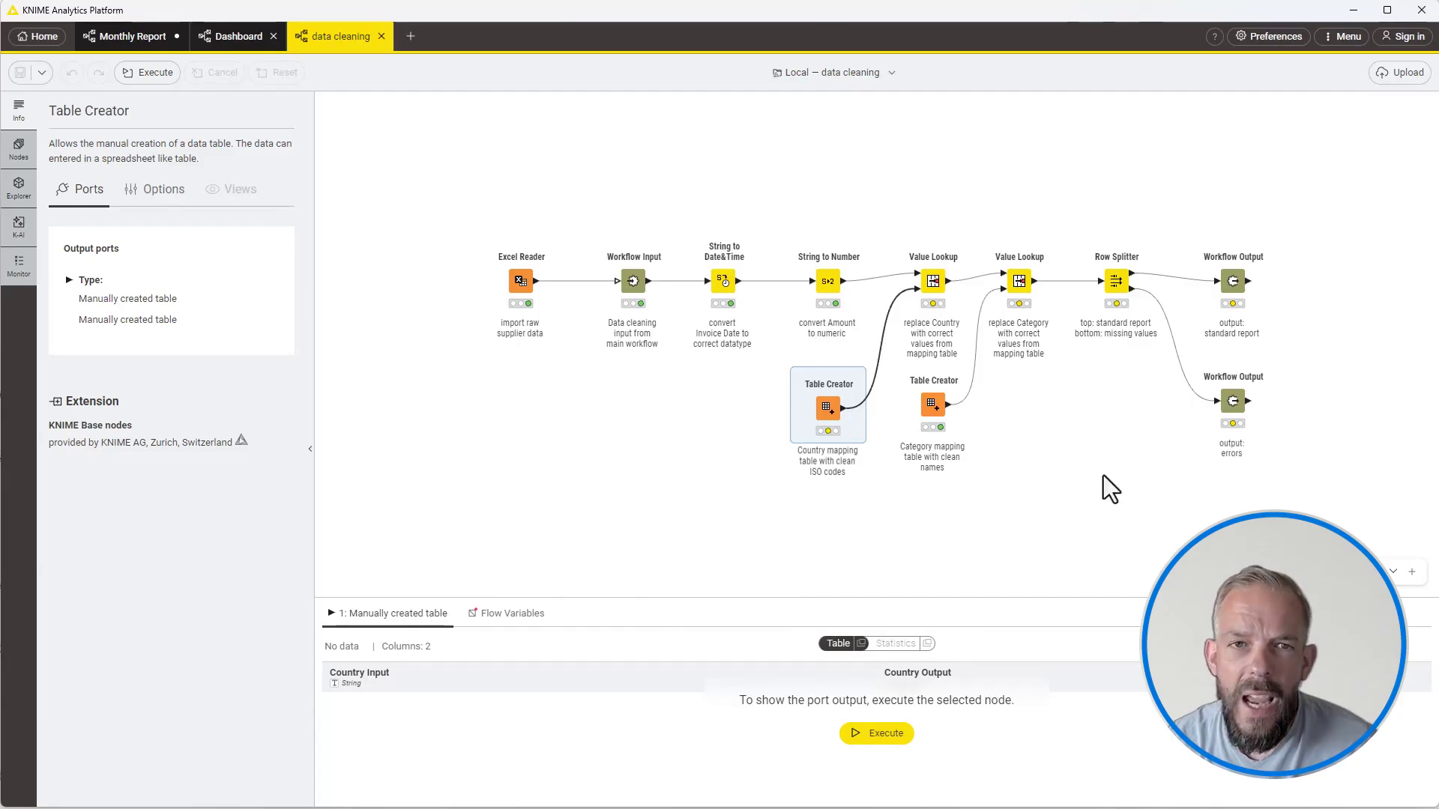